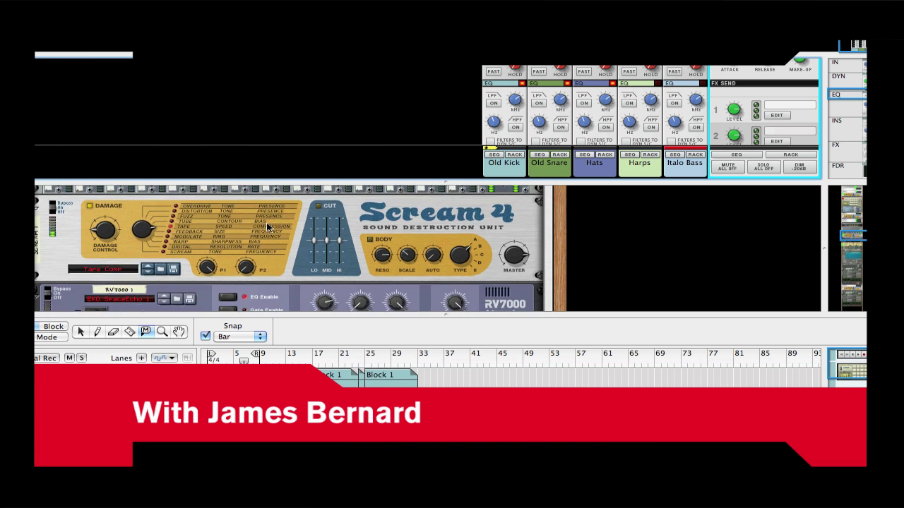
Step: Show the mixer full-window with F5 and scroll through its channel strips
{"action": "scroll", "coordinate": [267, 226], "scroll_direction": "up", "scroll_amount": 10}
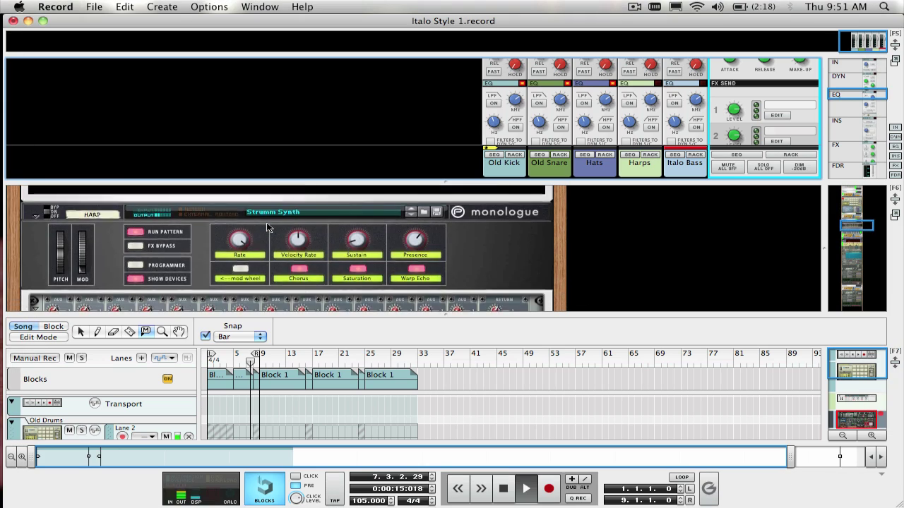
{"action": "scroll", "coordinate": [267, 227], "scroll_direction": "up", "scroll_amount": 2}
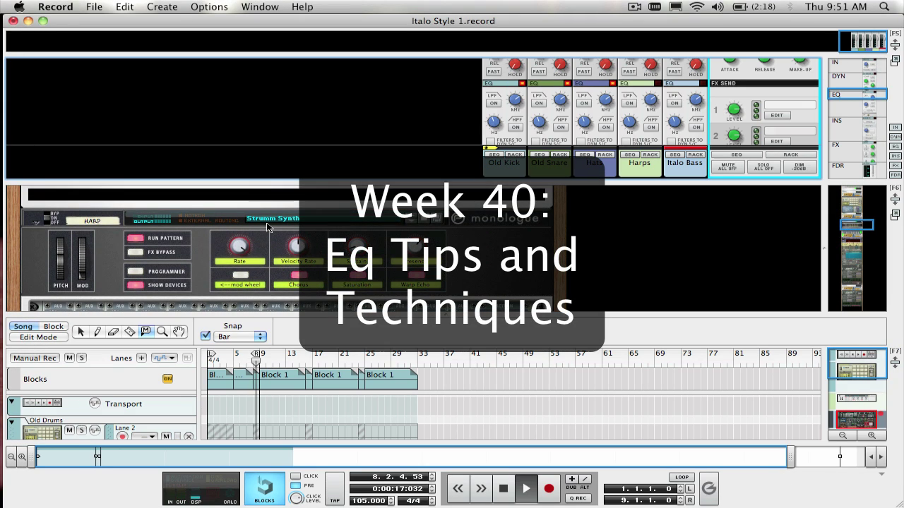
{"action": "scroll", "coordinate": [267, 227], "scroll_direction": "down", "scroll_amount": 15}
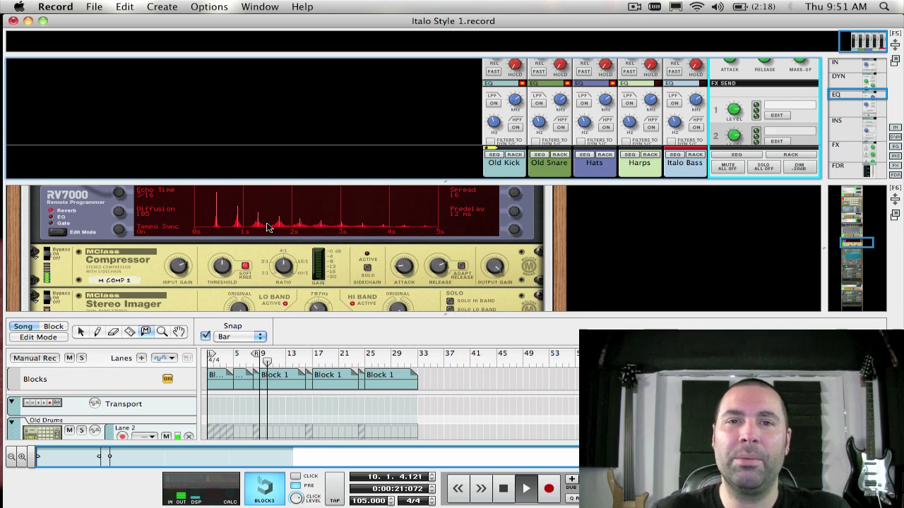
{"action": "key", "text": "F5"}
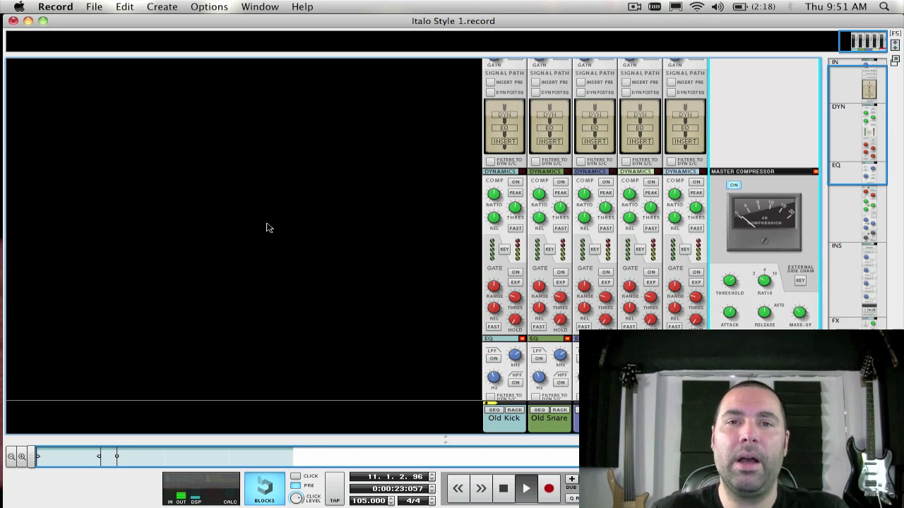
{"action": "scroll", "coordinate": [561, 237], "scroll_direction": "down", "scroll_amount": 10}
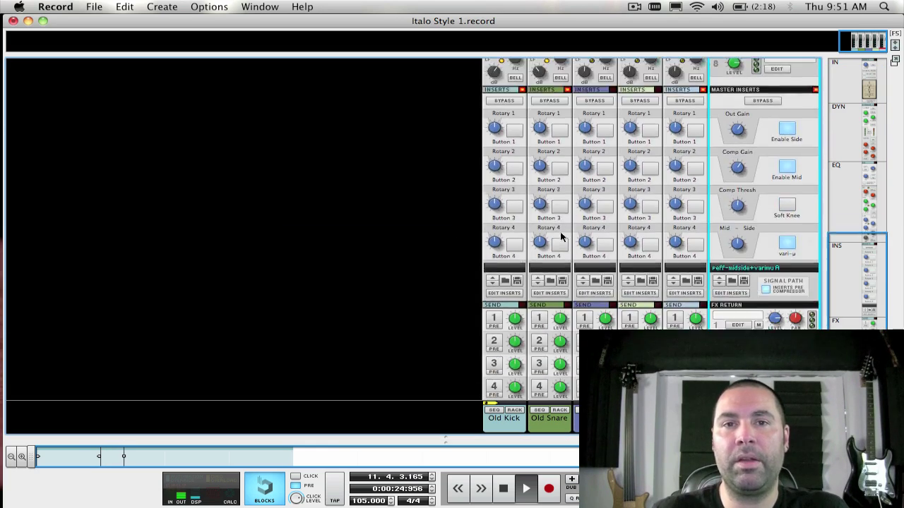
{"action": "scroll", "coordinate": [561, 237], "scroll_direction": "up", "scroll_amount": 4}
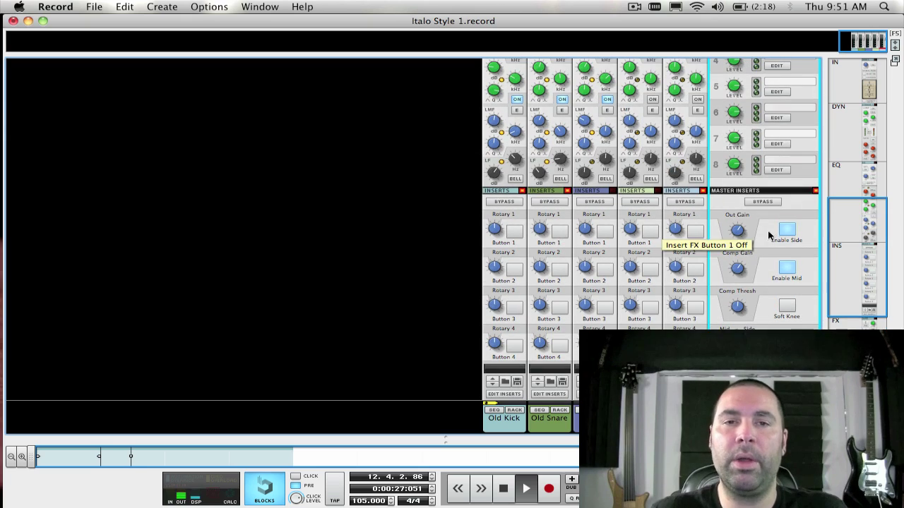
{"action": "scroll", "coordinate": [735, 275], "scroll_direction": "down", "scroll_amount": 3}
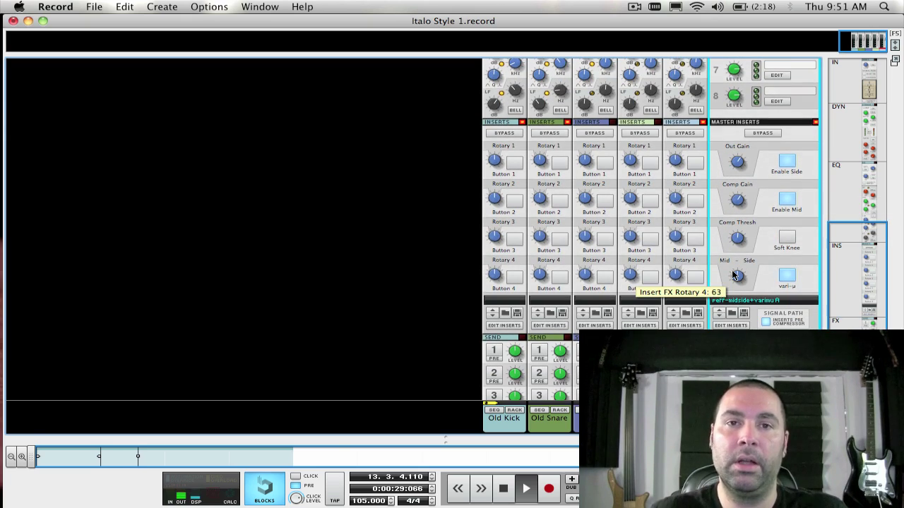
Step: Back in the rack, expand the Master Section to show its insert FX chain
{"action": "key", "text": "F6"}
{"action": "scroll", "coordinate": [365, 270], "scroll_direction": "up", "scroll_amount": 20}
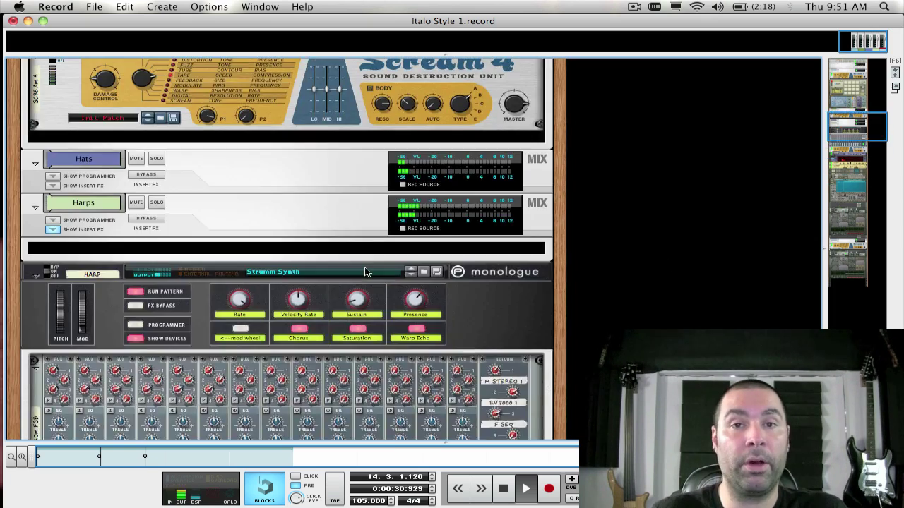
{"action": "scroll", "coordinate": [364, 265], "scroll_direction": "up", "scroll_amount": 6}
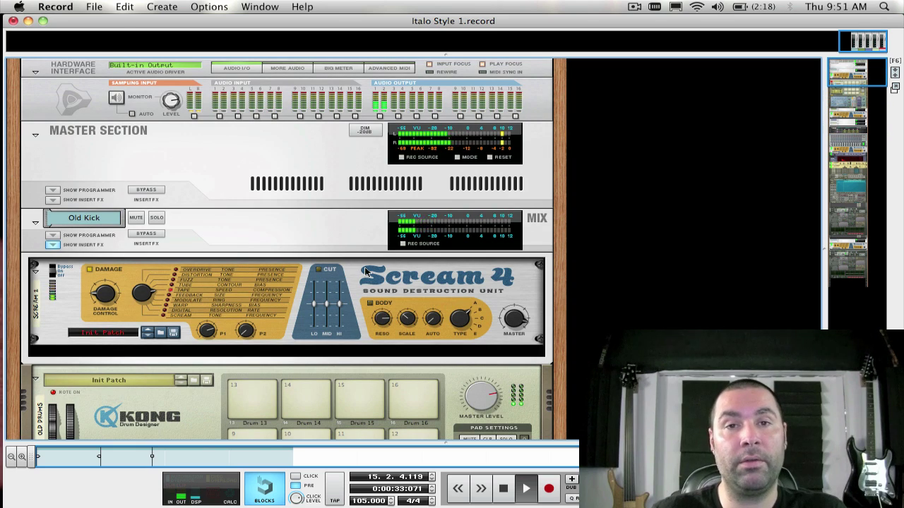
{"action": "left_click", "coordinate": [52, 199]}
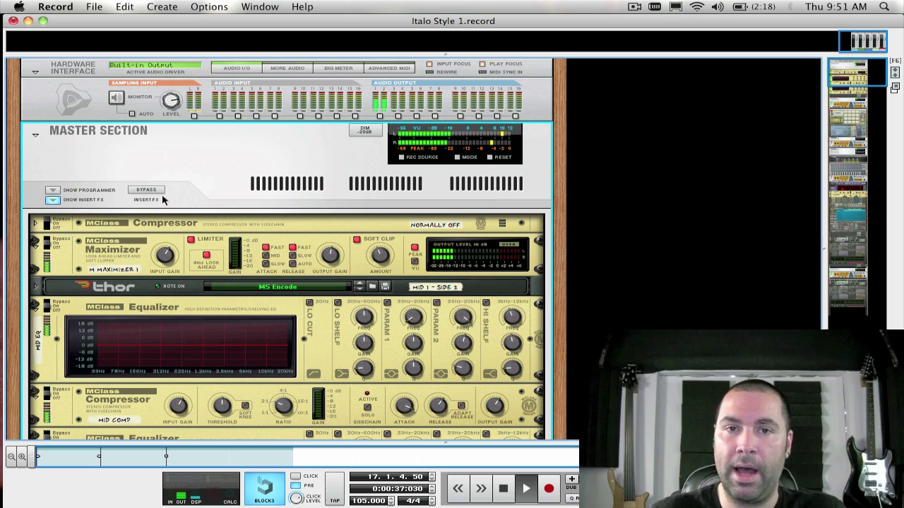
Step: Show the master programmer panel, then fold the IN, DYN, INS and SEND sections, keeping faders visible
{"action": "left_click", "coordinate": [52, 190]}
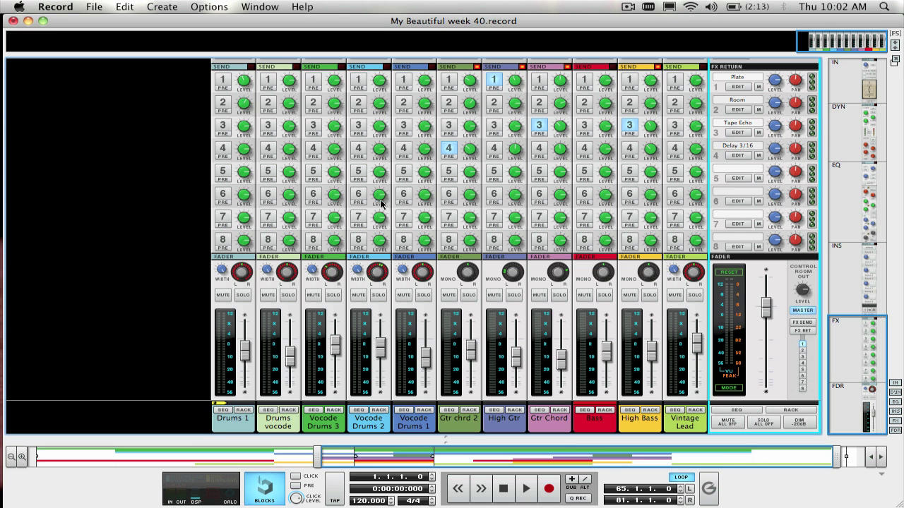
{"action": "scroll", "coordinate": [380, 204], "scroll_direction": "up", "scroll_amount": 10}
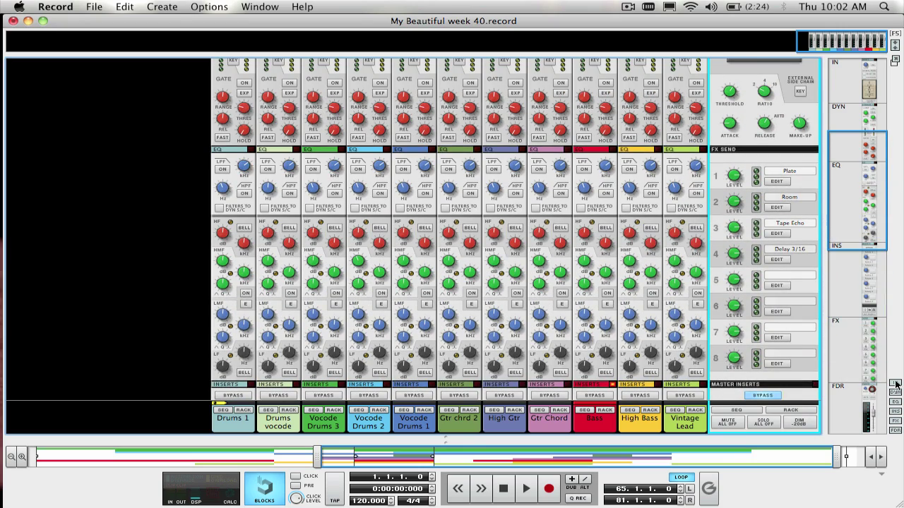
{"action": "left_click", "coordinate": [893, 384]}
{"action": "left_click", "coordinate": [896, 392]}
{"action": "left_click", "coordinate": [896, 412]}
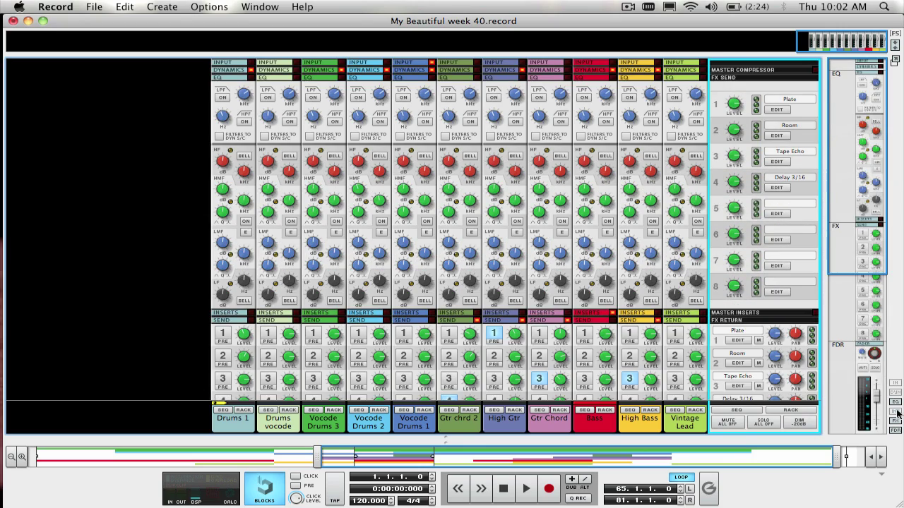
{"action": "left_click", "coordinate": [896, 421]}
{"action": "left_click", "coordinate": [896, 431]}
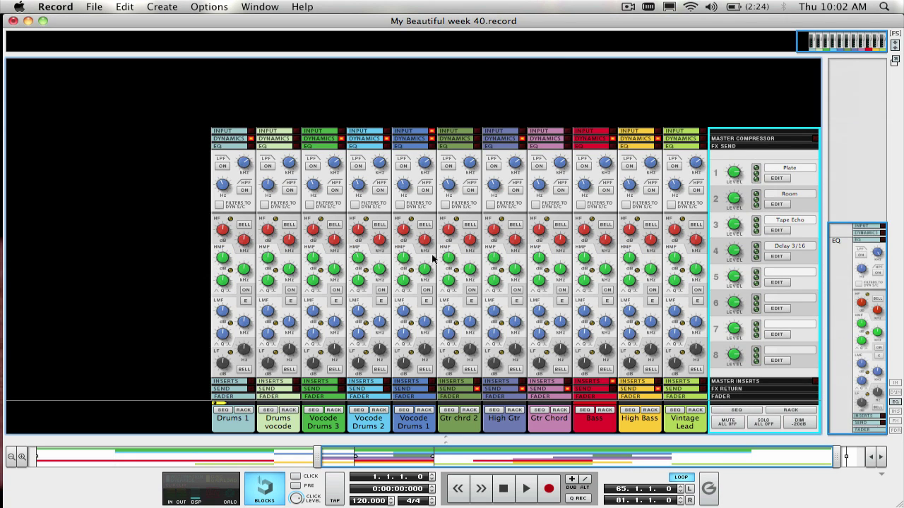
{"action": "left_click", "coordinate": [897, 430]}
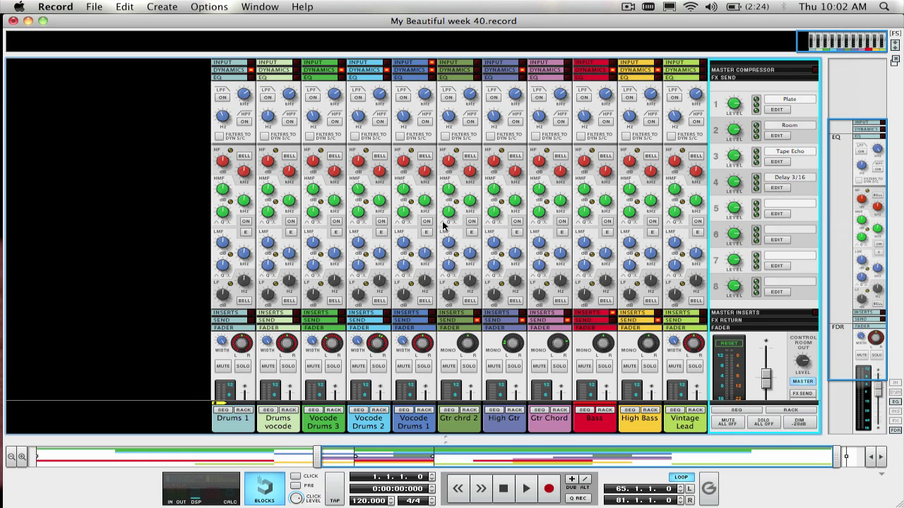
Step: Start playback and jump the song position to bar 73 in the sequencer
{"action": "scroll", "coordinate": [443, 225], "scroll_direction": "down", "scroll_amount": 3}
{"action": "scroll", "coordinate": [444, 225], "scroll_direction": "up", "scroll_amount": 3}
{"action": "key", "text": "space"}
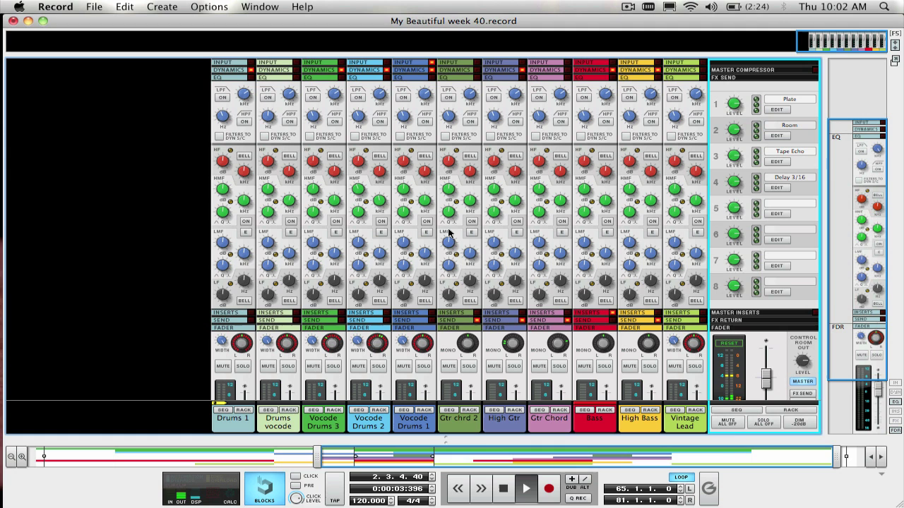
{"action": "key", "text": "F7"}
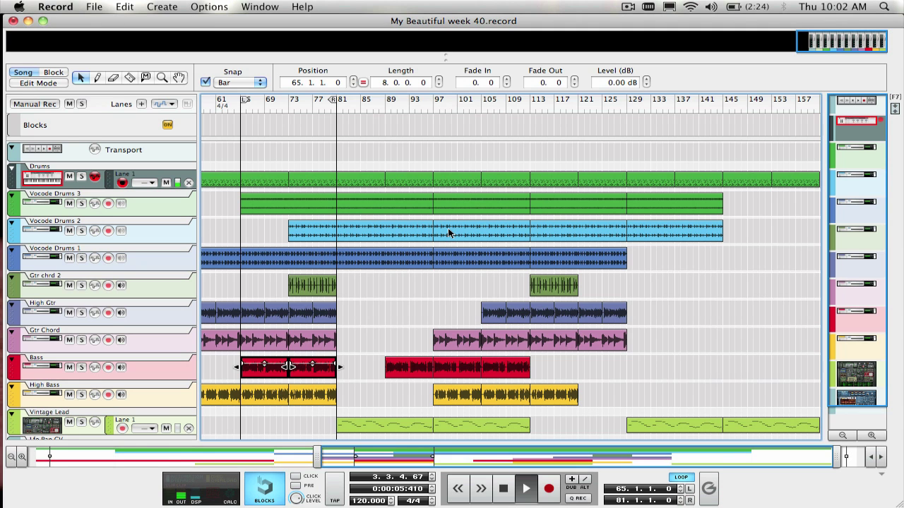
{"action": "left_click", "coordinate": [287, 112]}
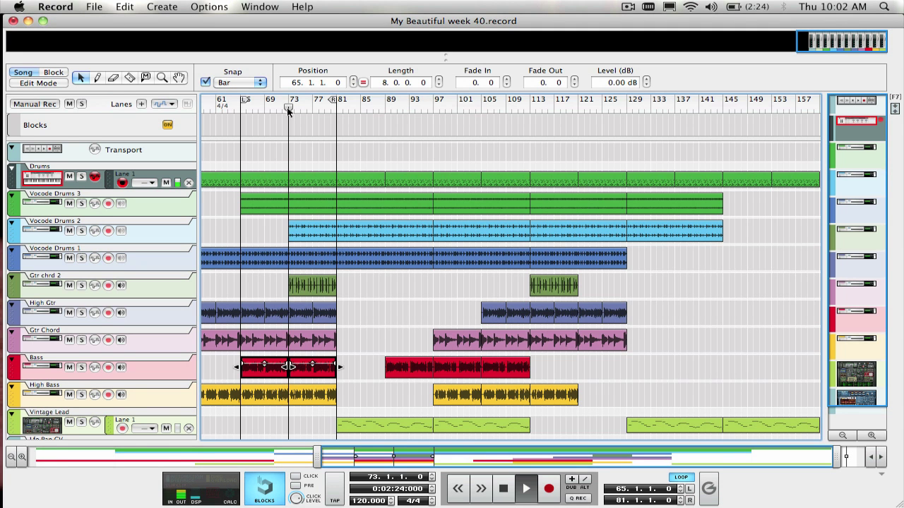
Step: Lower a guitar channel's fader in the mixer, stop playback, and return to the sequencer
{"action": "key", "text": "F5"}
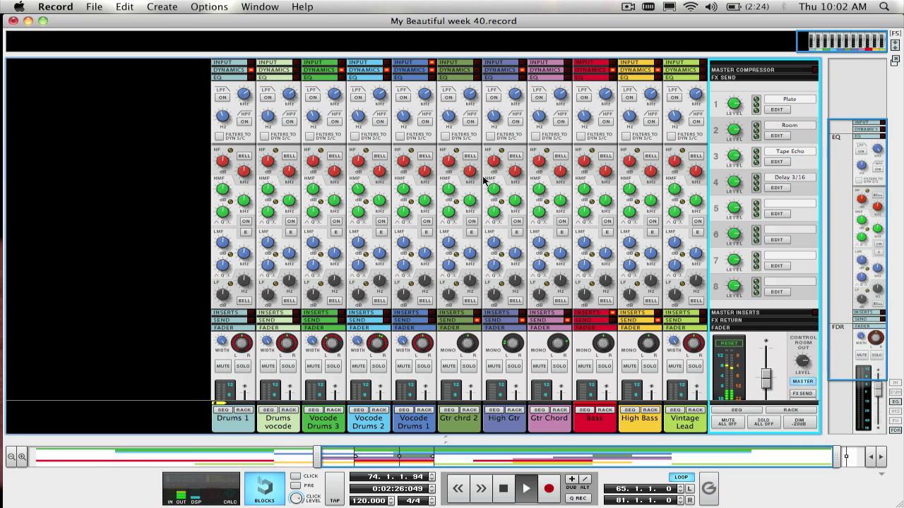
{"action": "scroll", "coordinate": [487, 184], "scroll_direction": "down", "scroll_amount": 3}
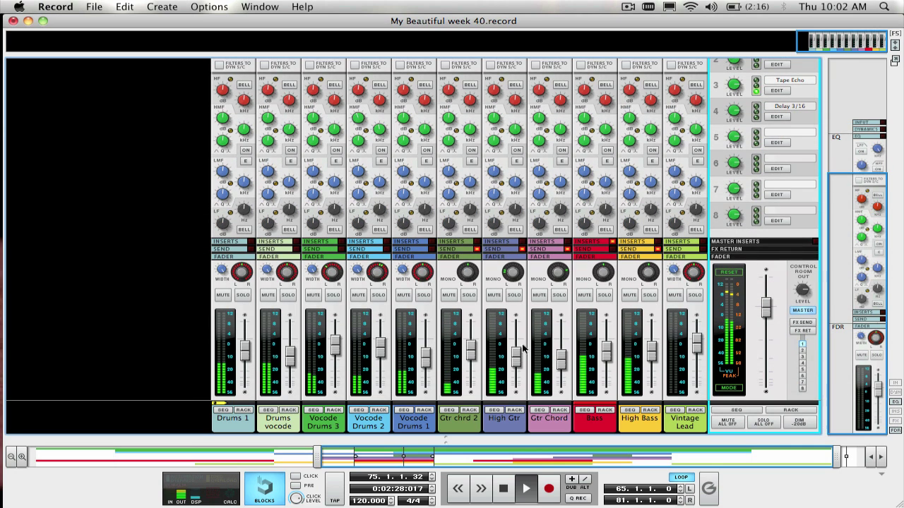
{"action": "left_click_drag", "start_coordinate": [471, 348], "coordinate": [518, 362]}
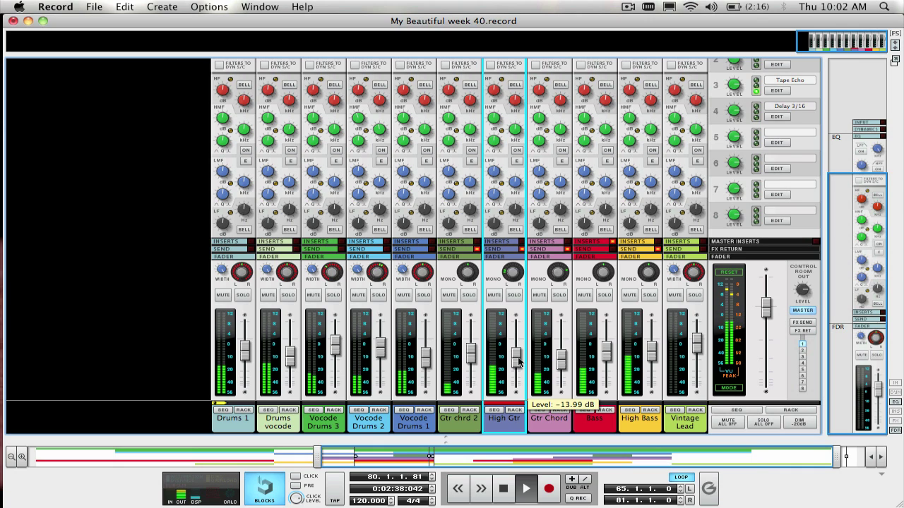
{"action": "key", "text": "space"}
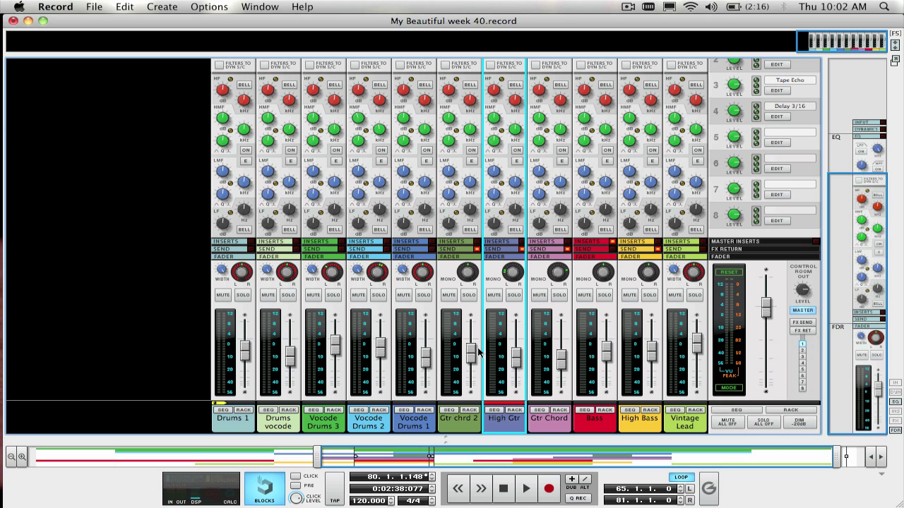
{"action": "left_click_drag", "start_coordinate": [477, 347], "coordinate": [473, 360]}
{"action": "key", "text": "F7"}
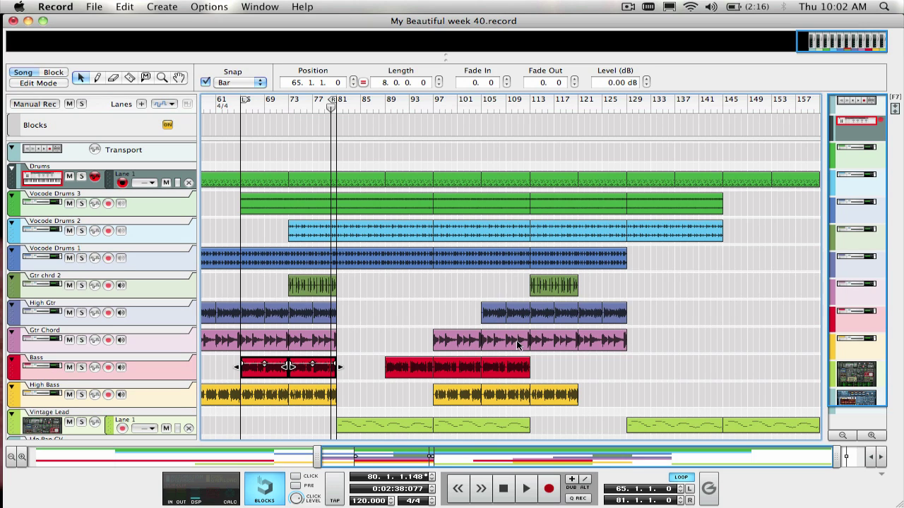
Step: Select the Vintage Lead clip at bar 97 in the sequencer
{"action": "left_click", "coordinate": [504, 427]}
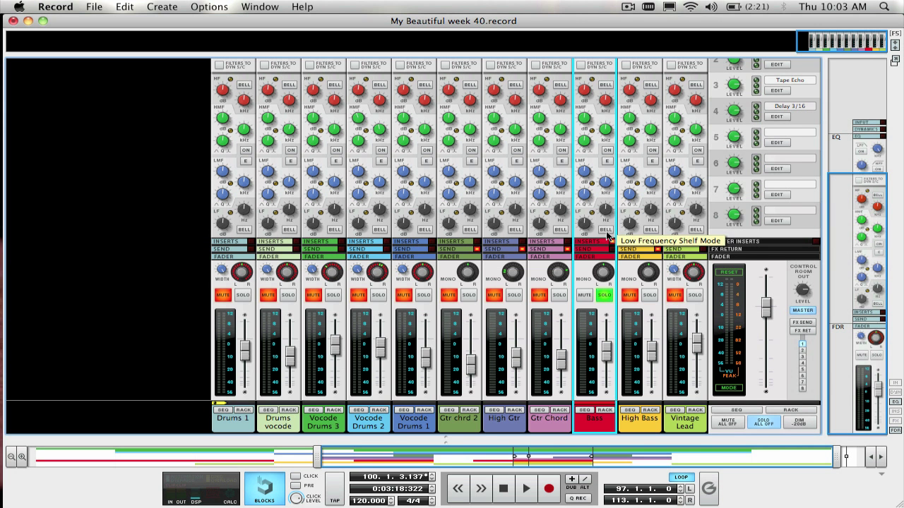
{"action": "scroll", "coordinate": [606, 236], "scroll_direction": "up", "scroll_amount": 5}
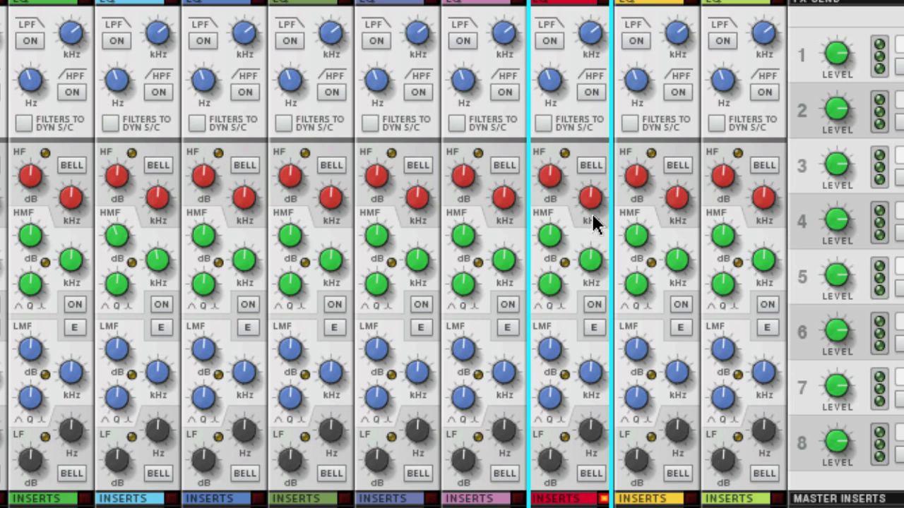
Step: Enable the Bass EQ, boost the high shelf about 10 dB near 2.59 kHz, and cut the low shelf to -7.94 dB
{"action": "left_click", "coordinate": [592, 302]}
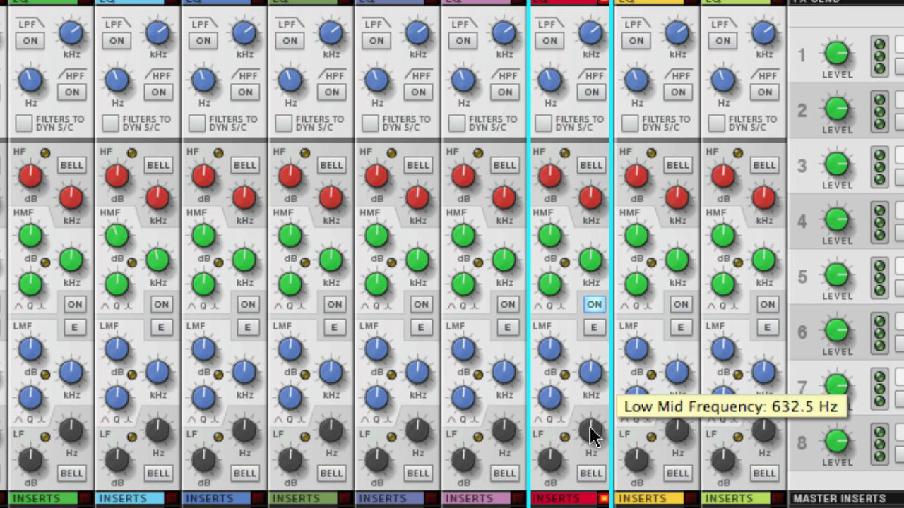
{"action": "left_click_drag", "start_coordinate": [551, 458], "coordinate": [572, 468]}
{"action": "left_click_drag", "start_coordinate": [591, 427], "coordinate": [595, 390]}
{"action": "left_click_drag", "start_coordinate": [547, 462], "coordinate": [551, 394]}
{"action": "left_click_drag", "start_coordinate": [591, 432], "coordinate": [600, 405]}
{"action": "left_click_drag", "start_coordinate": [555, 471], "coordinate": [559, 507]}
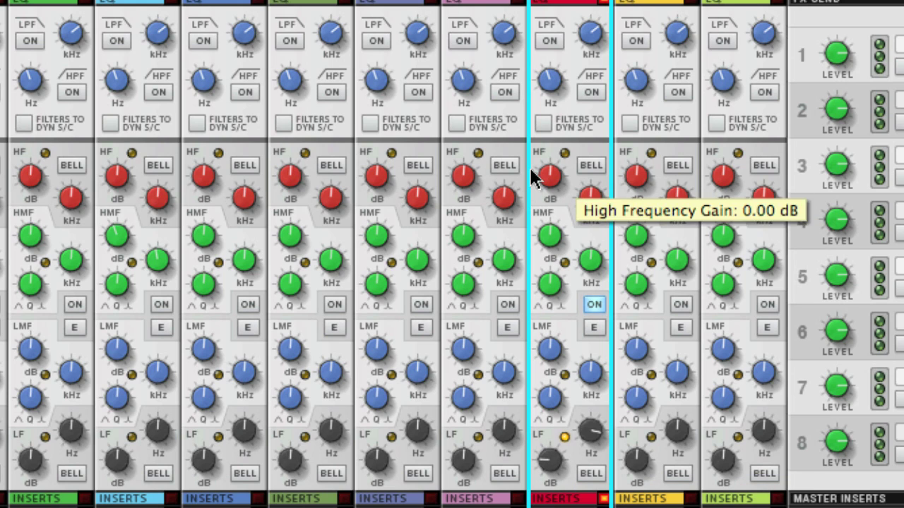
{"action": "left_click_drag", "start_coordinate": [551, 180], "coordinate": [556, 144]}
{"action": "left_click_drag", "start_coordinate": [590, 195], "coordinate": [576, 281]}
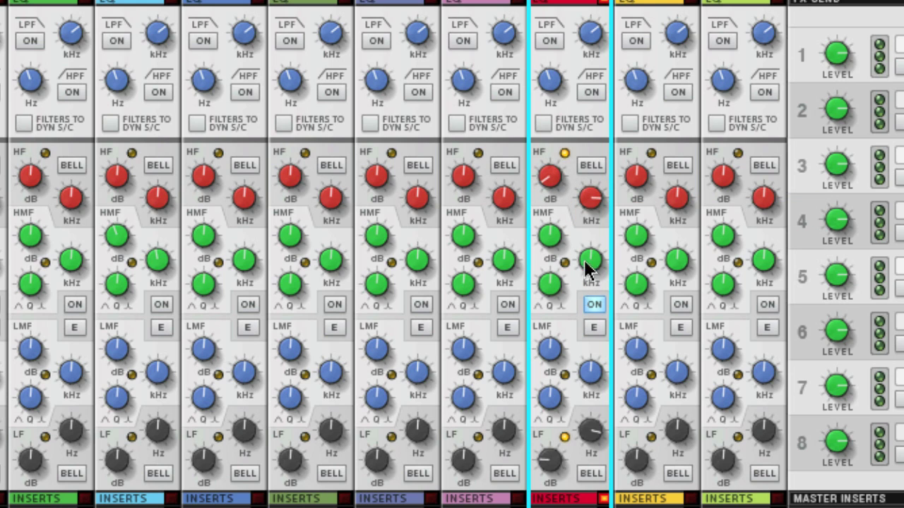
{"action": "left_click_drag", "start_coordinate": [550, 460], "coordinate": [549, 434]}
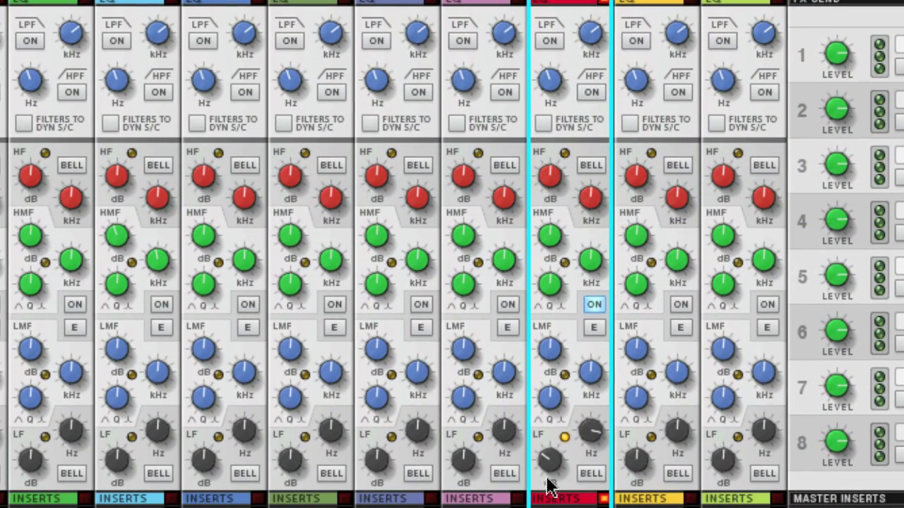
Step: Reset the Bass low band to default, then trim the high-mid gain and lower it to about 700 Hz
{"action": "left_click", "coordinate": [543, 455], "text": "ctrl"}
{"action": "left_click", "coordinate": [588, 432], "text": "ctrl"}
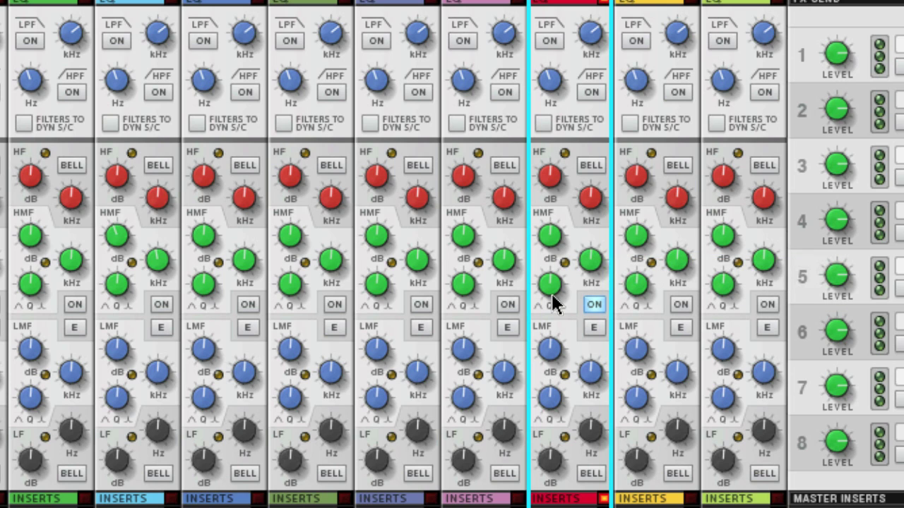
{"action": "mouse_move", "coordinate": [553, 303]}
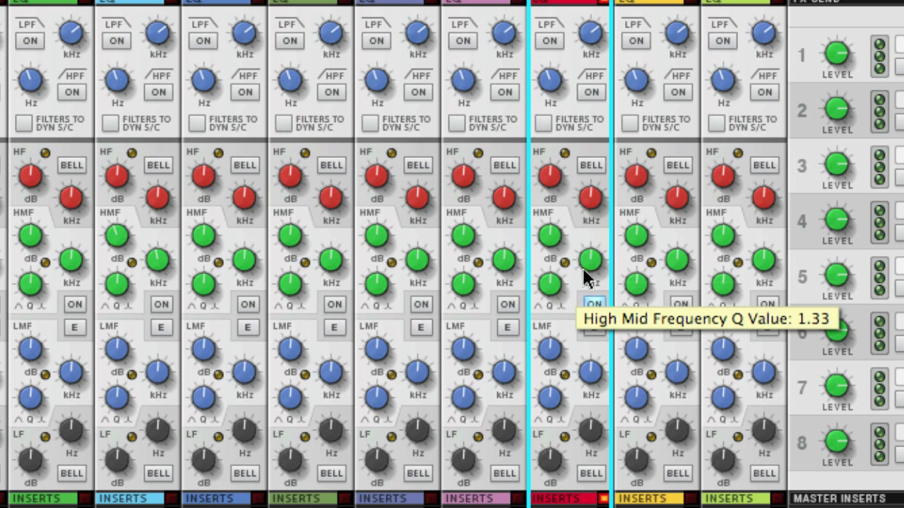
{"action": "left_click_drag", "start_coordinate": [555, 235], "coordinate": [567, 347]}
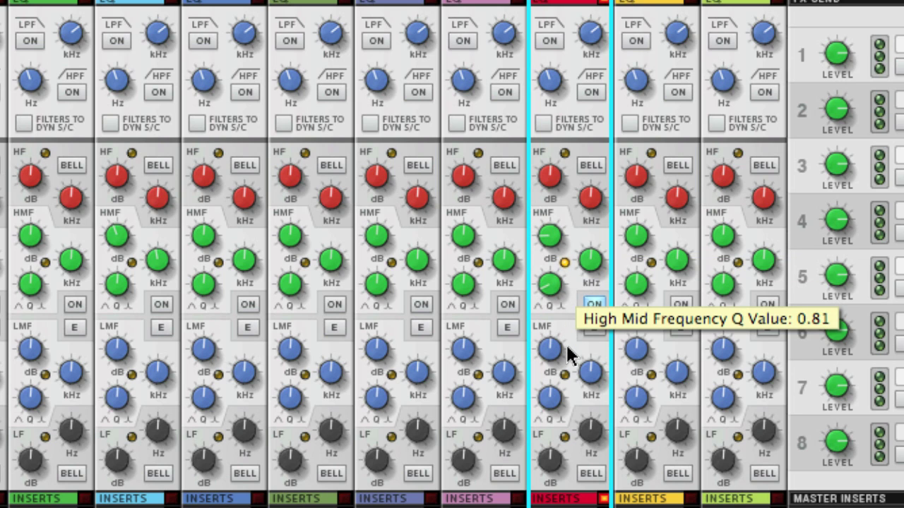
{"action": "left_click_drag", "start_coordinate": [591, 259], "coordinate": [593, 202]}
Step: Adjust the high-mid Q, boost its gain, and retune it to about 3 kHz
{"action": "left_click_drag", "start_coordinate": [549, 282], "coordinate": [557, 128]}
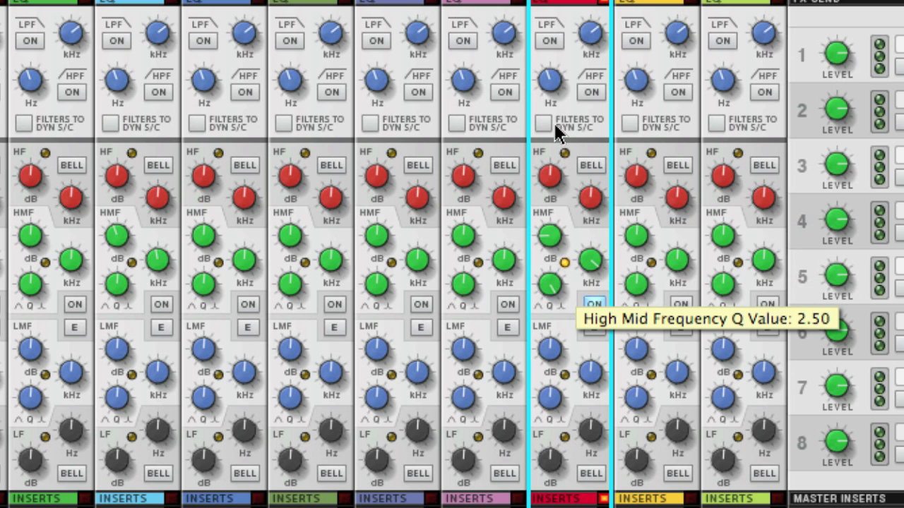
{"action": "left_click_drag", "start_coordinate": [591, 263], "coordinate": [615, 426]}
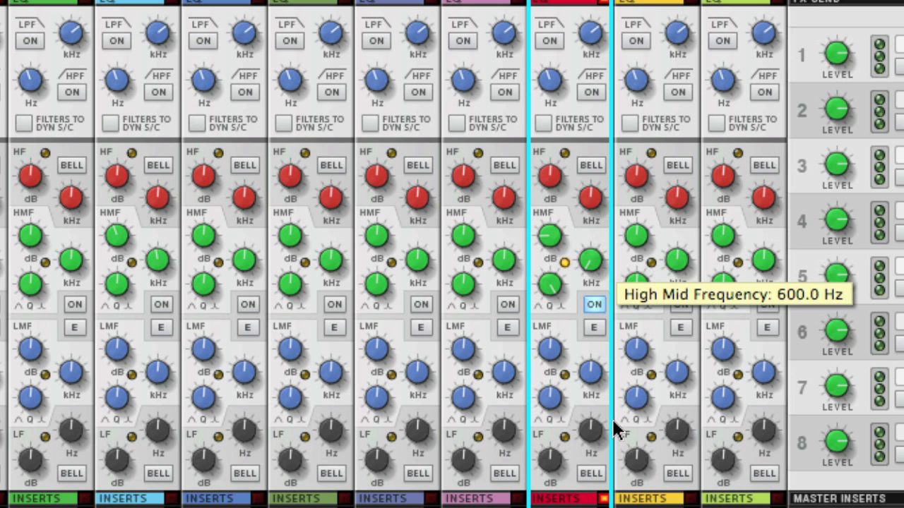
{"action": "left_click_drag", "start_coordinate": [543, 239], "coordinate": [571, 121]}
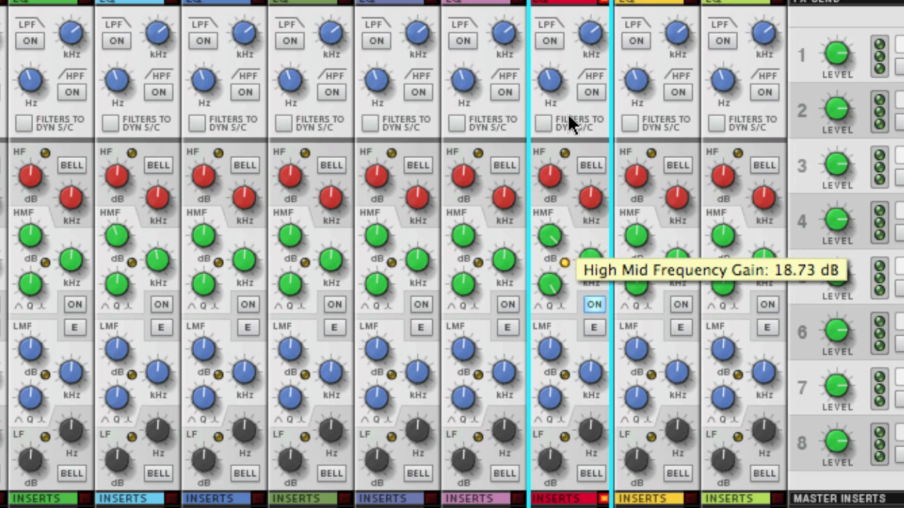
{"action": "left_click_drag", "start_coordinate": [569, 240], "coordinate": [588, 189]}
{"action": "left_click_drag", "start_coordinate": [593, 141], "coordinate": [565, 400]}
{"action": "mouse_move", "coordinate": [589, 273]}
{"action": "left_mouse_down"}
{"action": "mouse_move", "coordinate": [579, 139]}
{"action": "mouse_move", "coordinate": [591, 259]}
{"action": "left_mouse_up"}
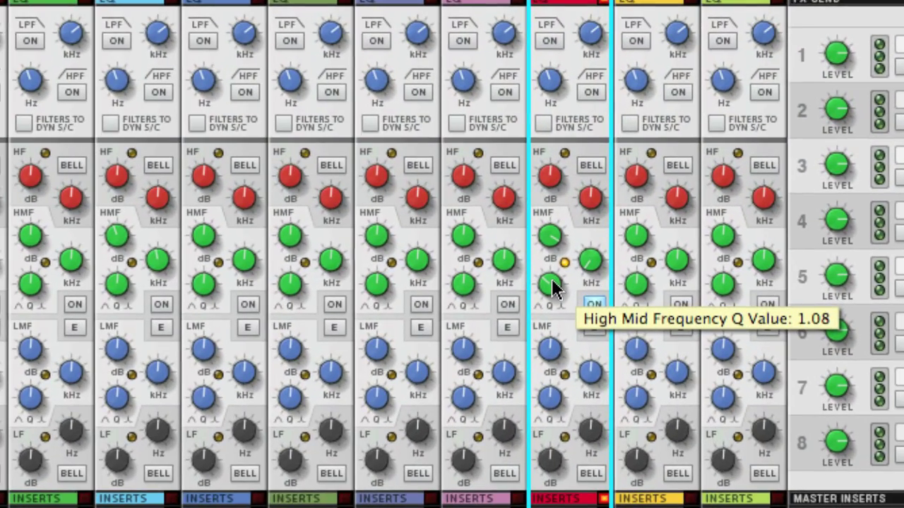
Step: Turn the Bass EQ back on and set the high band to bell mode at 16.19 dB, 22.00 kHz
{"action": "left_click", "coordinate": [593, 305]}
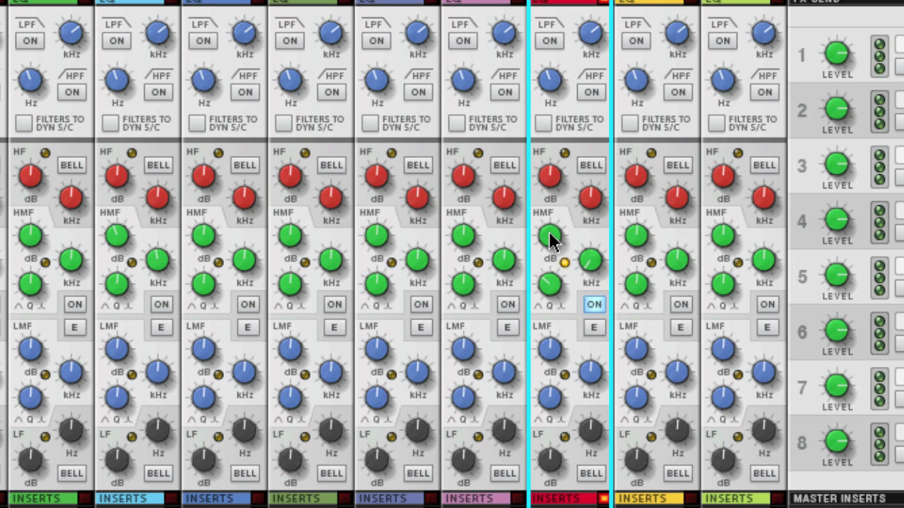
{"action": "mouse_move", "coordinate": [585, 258]}
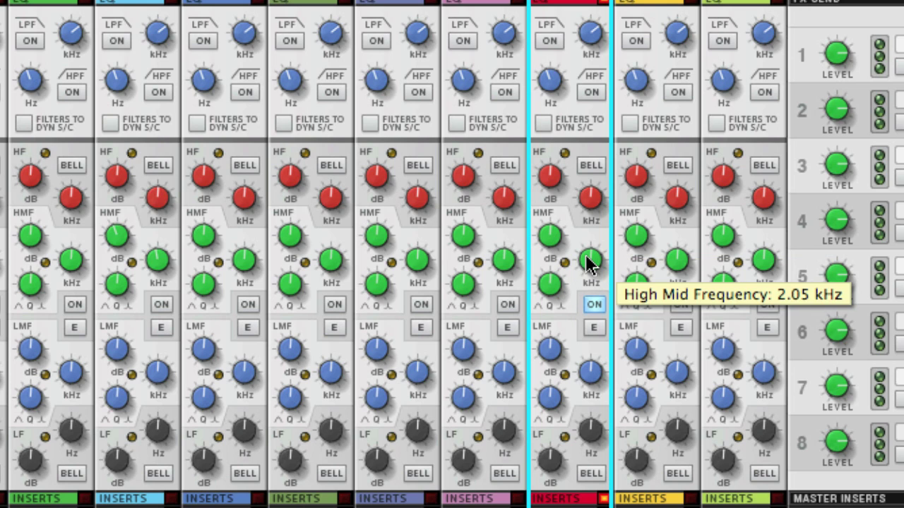
{"action": "left_click", "coordinate": [596, 164]}
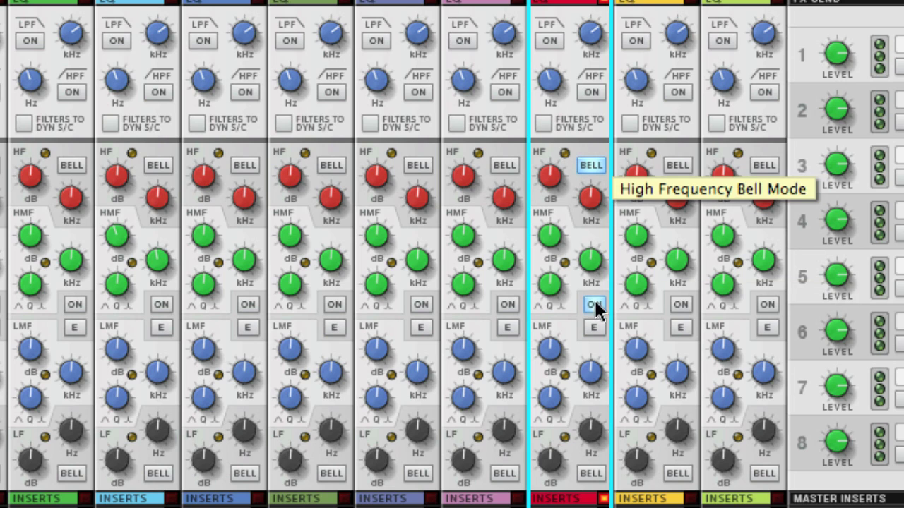
{"action": "left_click", "coordinate": [595, 329]}
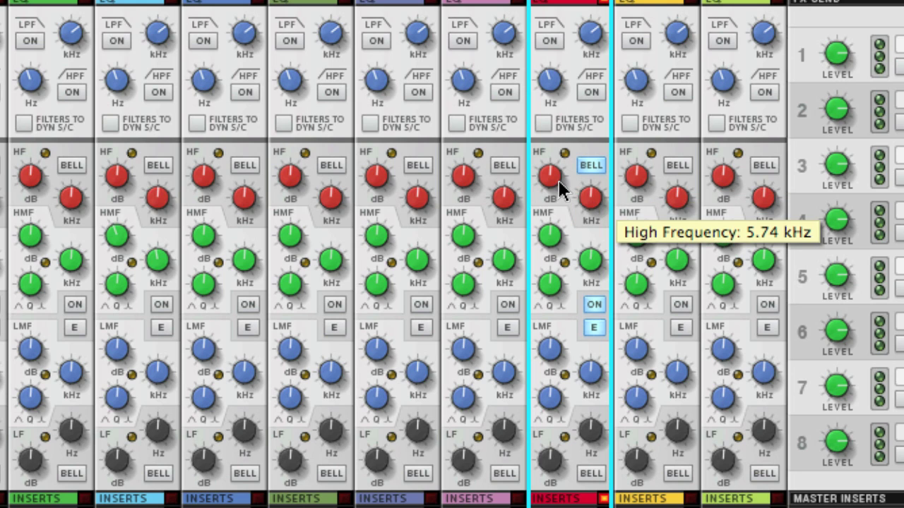
{"action": "left_click_drag", "start_coordinate": [551, 178], "coordinate": [559, 117]}
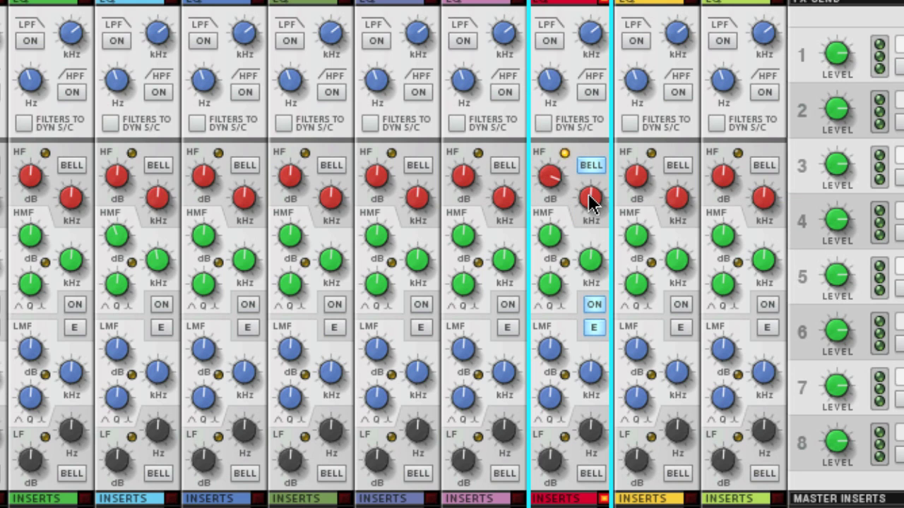
{"action": "mouse_move", "coordinate": [589, 195]}
{"action": "left_mouse_down"}
{"action": "mouse_move", "coordinate": [598, 278]}
{"action": "mouse_move", "coordinate": [585, 115]}
{"action": "mouse_move", "coordinate": [600, 252]}
{"action": "mouse_move", "coordinate": [585, 207]}
{"action": "left_mouse_up"}
{"action": "mouse_move", "coordinate": [547, 181]}
{"action": "left_mouse_down"}
{"action": "mouse_move", "coordinate": [544, 174]}
{"action": "mouse_move", "coordinate": [565, 285]}
{"action": "mouse_move", "coordinate": [555, 192]}
{"action": "left_mouse_up"}
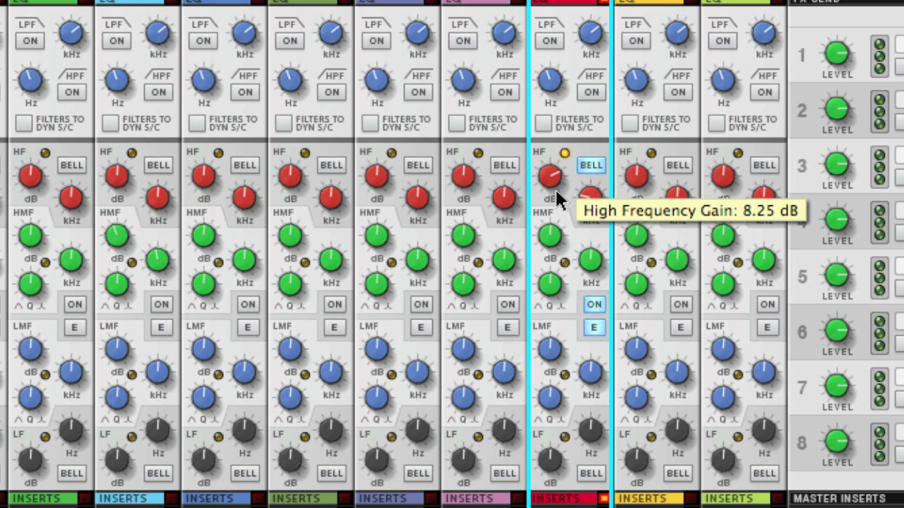
{"action": "left_click", "coordinate": [597, 326]}
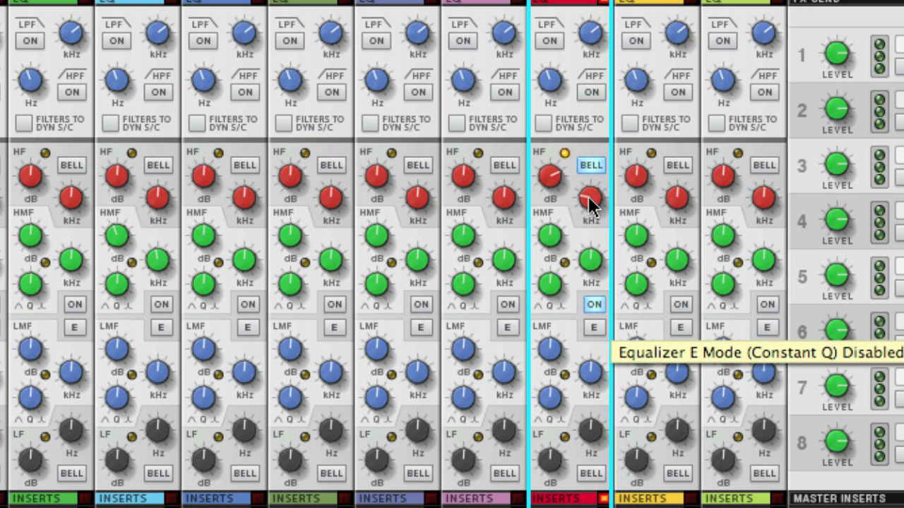
{"action": "left_click_drag", "start_coordinate": [555, 177], "coordinate": [557, 207]}
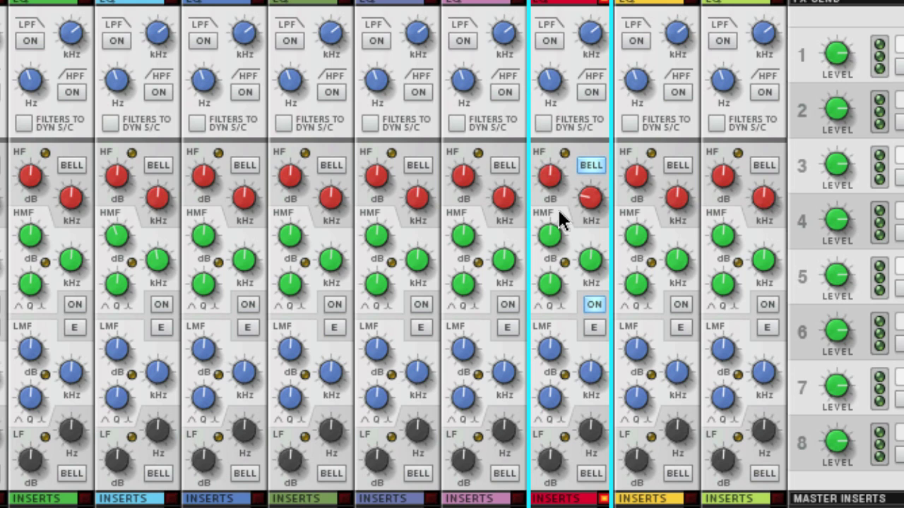
{"action": "left_click_drag", "start_coordinate": [555, 176], "coordinate": [558, 136]}
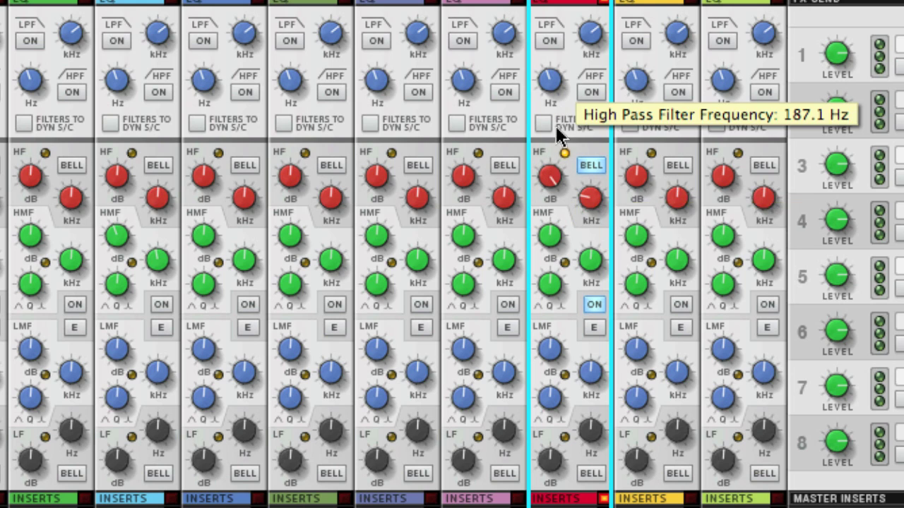
{"action": "left_click_drag", "start_coordinate": [592, 198], "coordinate": [605, 252]}
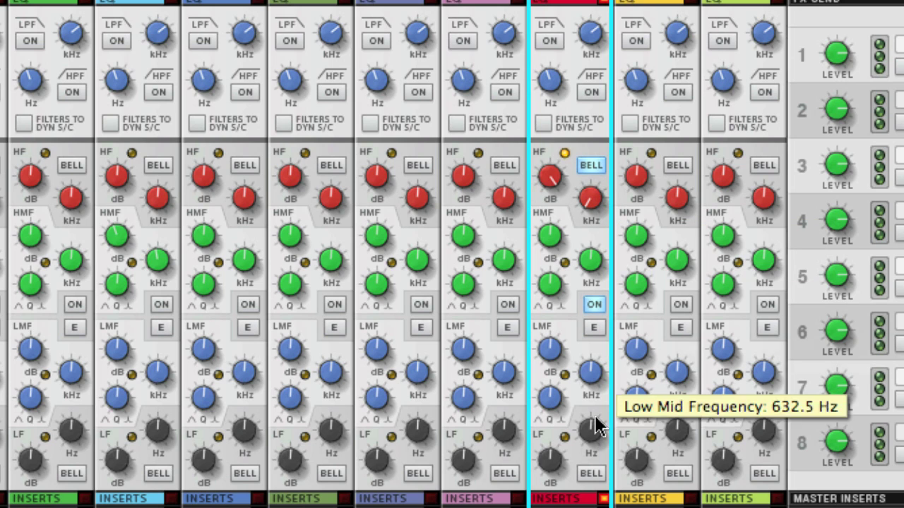
Step: Switch the low band to bell mode, cutting it to -15.87 dB at 87.5 Hz
{"action": "left_click_drag", "start_coordinate": [562, 451], "coordinate": [585, 423]}
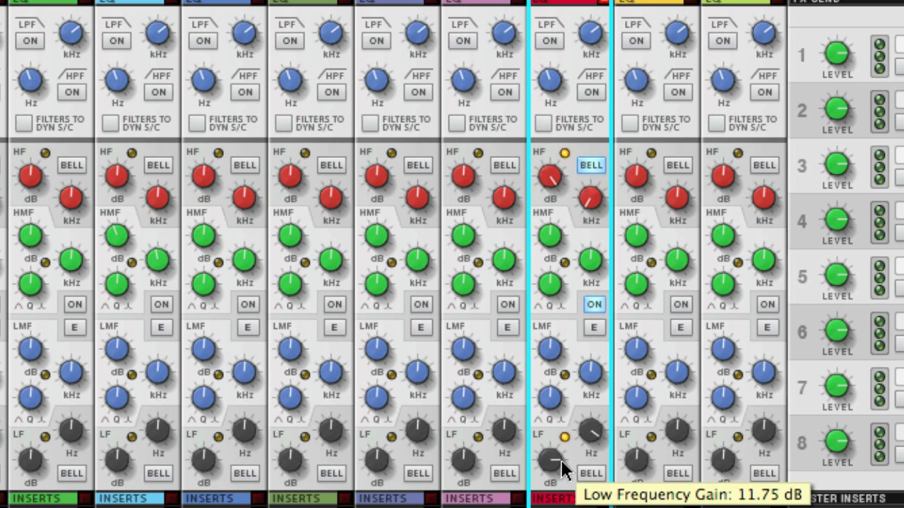
{"action": "left_click", "coordinate": [595, 475]}
{"action": "left_click_drag", "start_coordinate": [552, 472], "coordinate": [554, 503]}
{"action": "left_click_drag", "start_coordinate": [591, 434], "coordinate": [598, 507]}
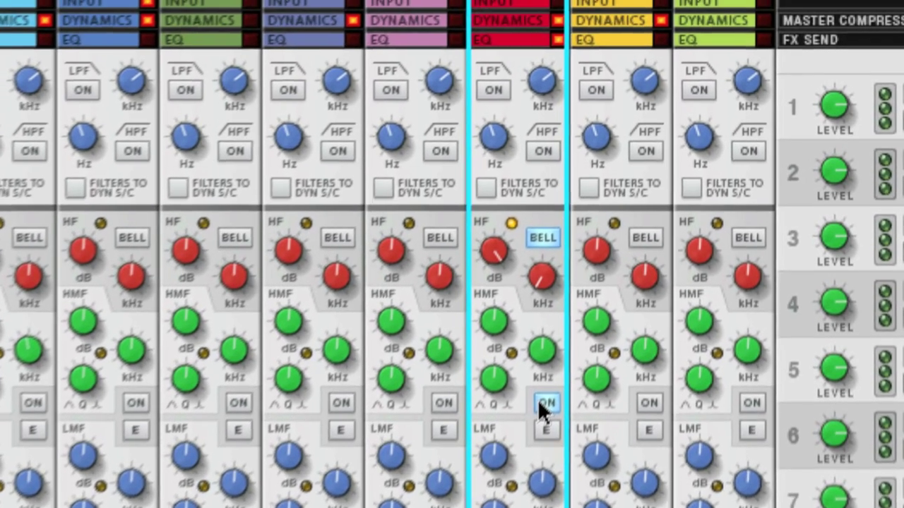
Step: Switch off the Bass EQ and enable the low-pass filter at 1.99 kHz
{"action": "left_click", "coordinate": [591, 309]}
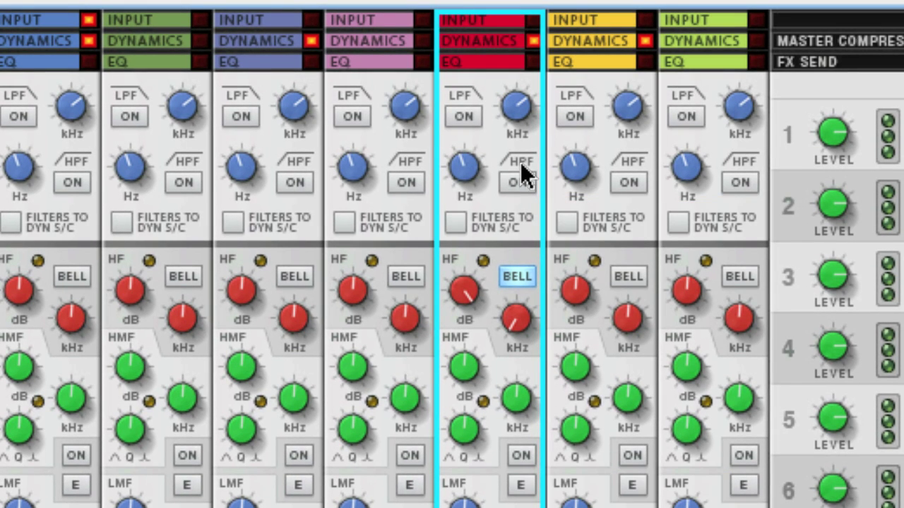
{"action": "left_click", "coordinate": [468, 108]}
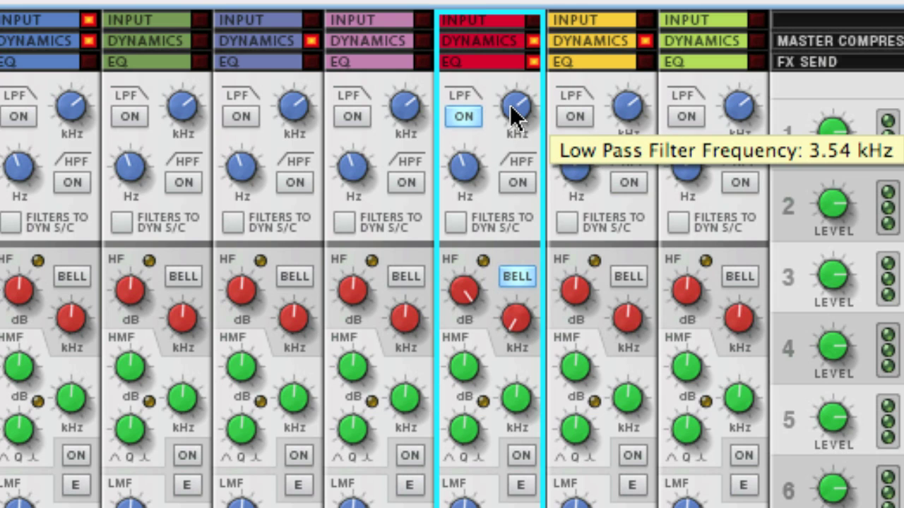
{"action": "left_click_drag", "start_coordinate": [515, 110], "coordinate": [529, 198]}
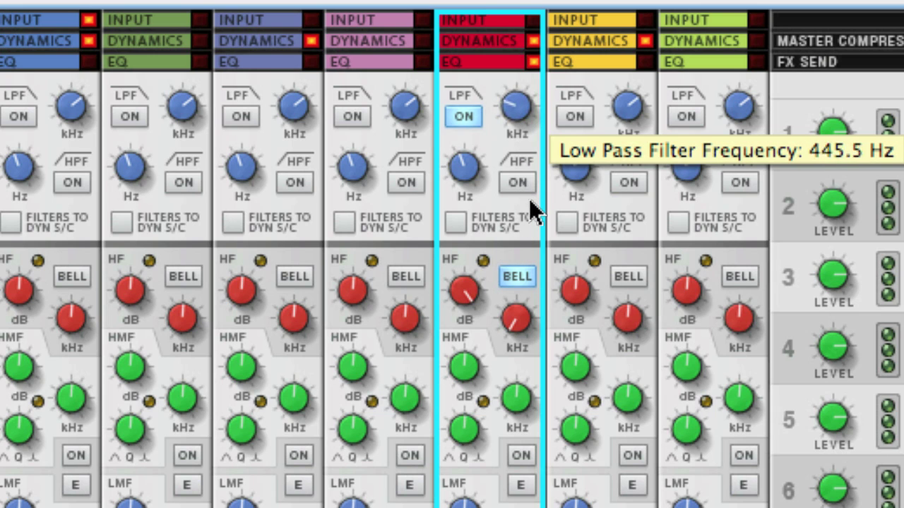
Step: Enable the high-pass filter at 412.0 Hz and restore the low-pass cutoff to 3.54 kHz
{"action": "left_click", "coordinate": [466, 115]}
{"action": "left_click", "coordinate": [517, 182]}
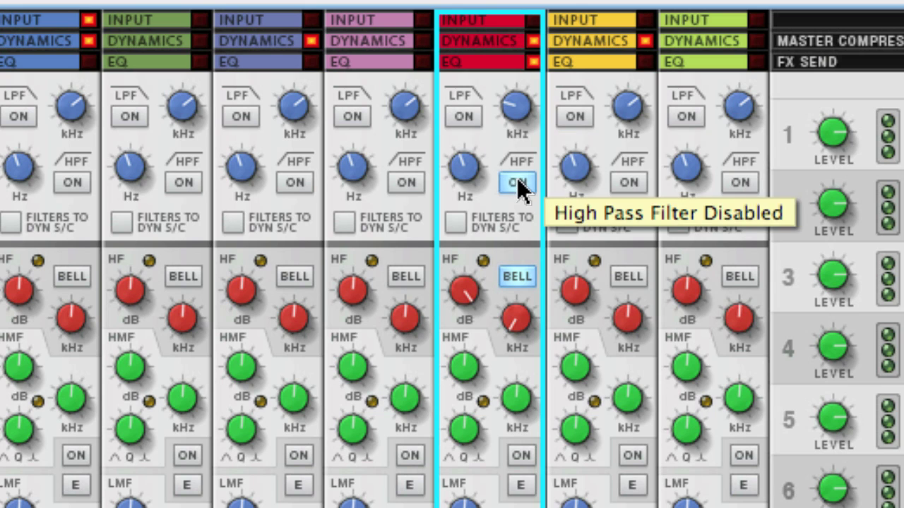
{"action": "left_click_drag", "start_coordinate": [464, 172], "coordinate": [487, 196]}
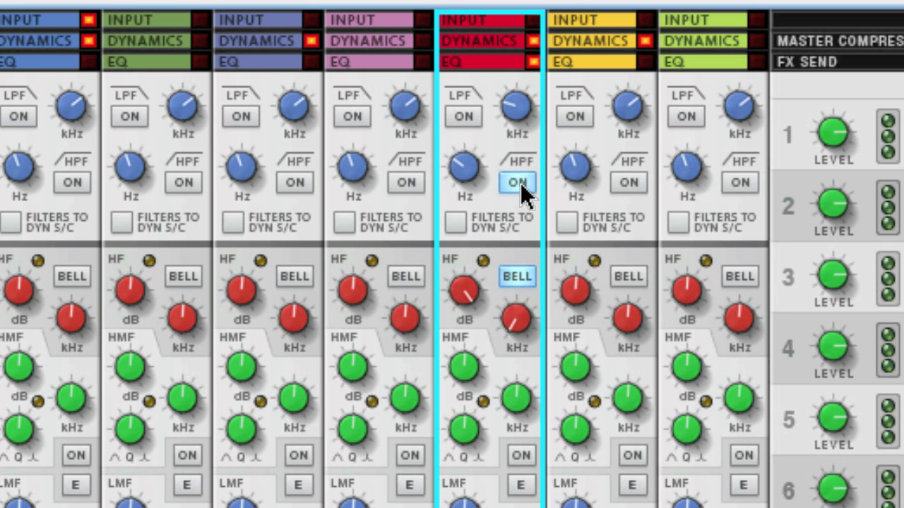
{"action": "left_click", "coordinate": [475, 113]}
{"action": "left_click_drag", "start_coordinate": [515, 121], "coordinate": [559, 0]}
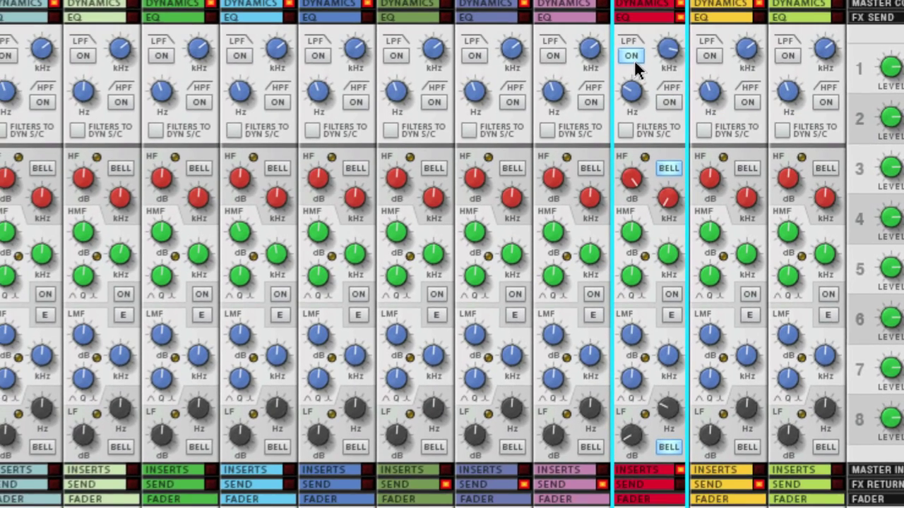
Step: Turn the Bass low-pass filter off and switch on high-pass filters on channels 4 and 5
{"action": "left_click", "coordinate": [595, 70]}
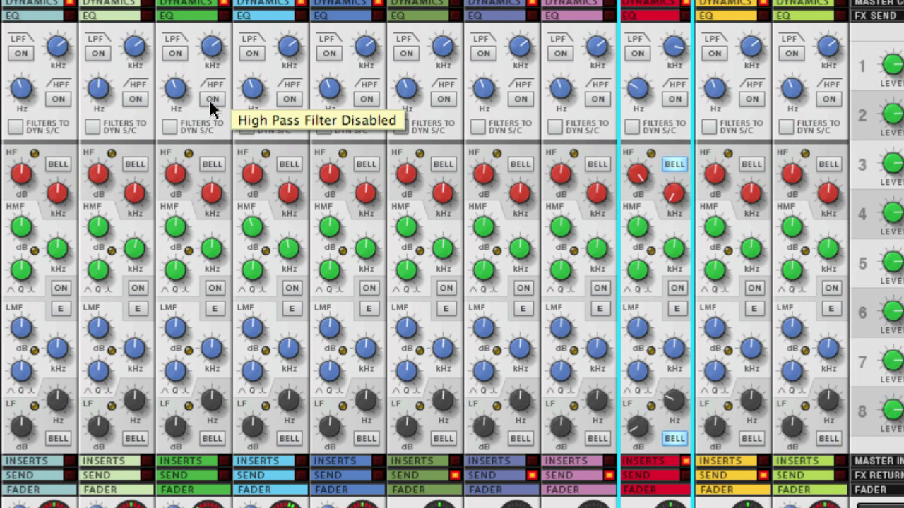
{"action": "left_click", "coordinate": [289, 100]}
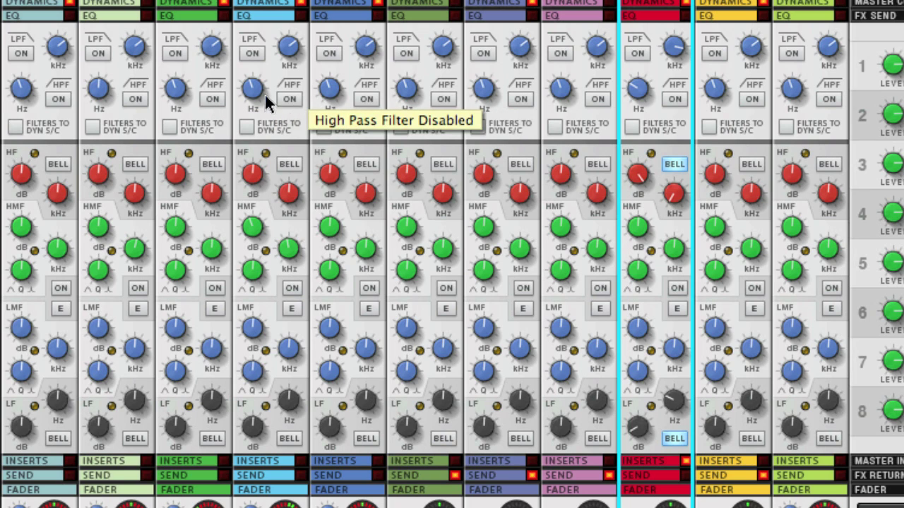
{"action": "left_click", "coordinate": [255, 97]}
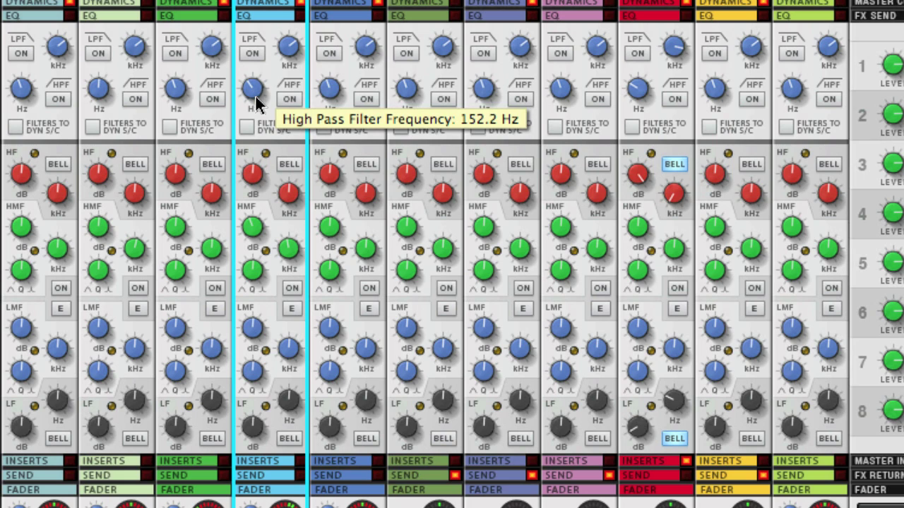
{"action": "left_click", "coordinate": [290, 100]}
{"action": "left_click", "coordinate": [365, 101]}
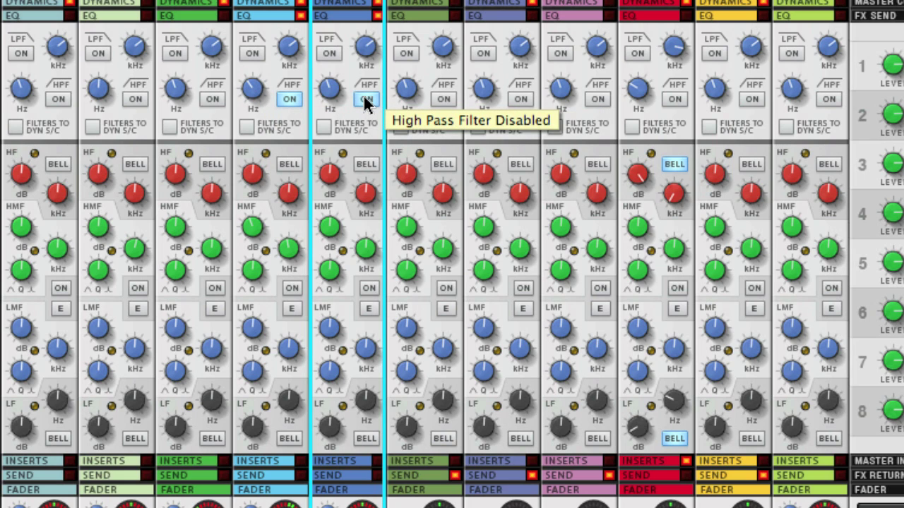
{"action": "left_click", "coordinate": [365, 101]}
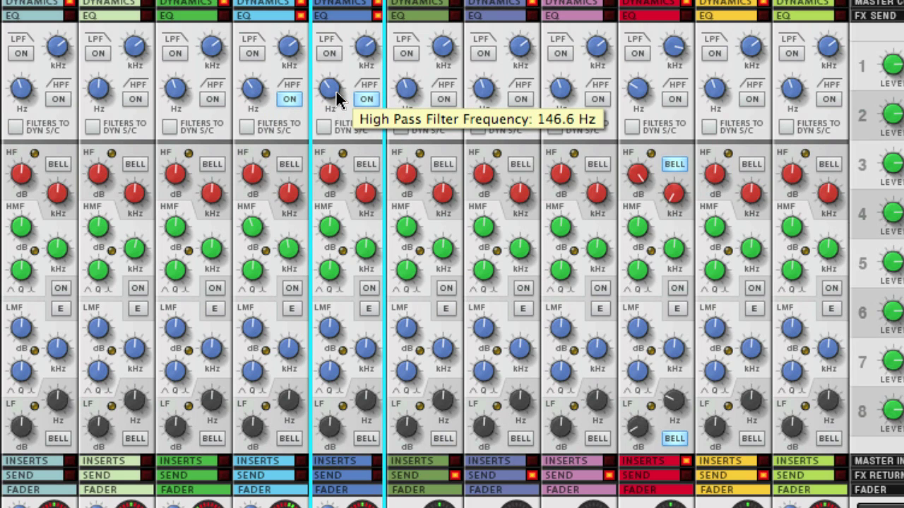
Step: Enable high-pass on channels 6–8 with cutoffs of 146.6 Hz, about 165 Hz, and 146.6 Hz
{"action": "left_click", "coordinate": [442, 100]}
{"action": "left_click", "coordinate": [442, 101]}
{"action": "left_click_drag", "start_coordinate": [413, 91], "coordinate": [411, 101]}
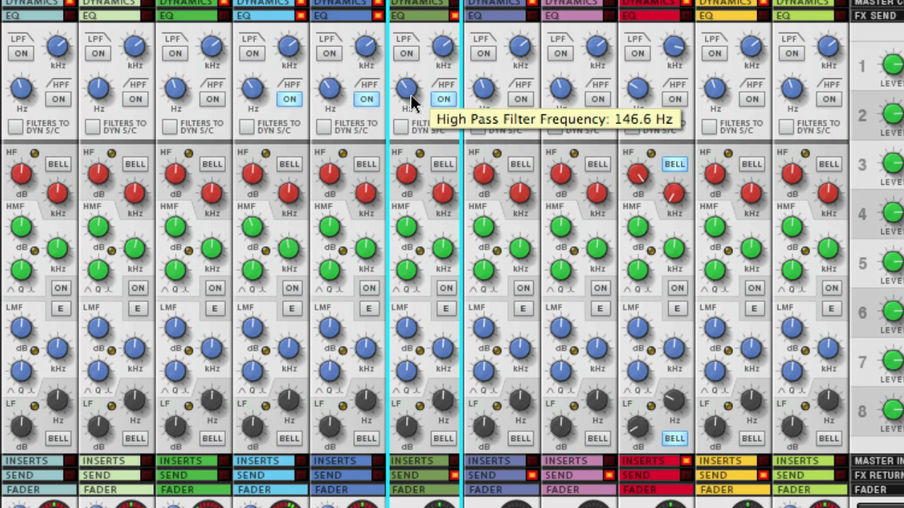
{"action": "left_click", "coordinate": [520, 99]}
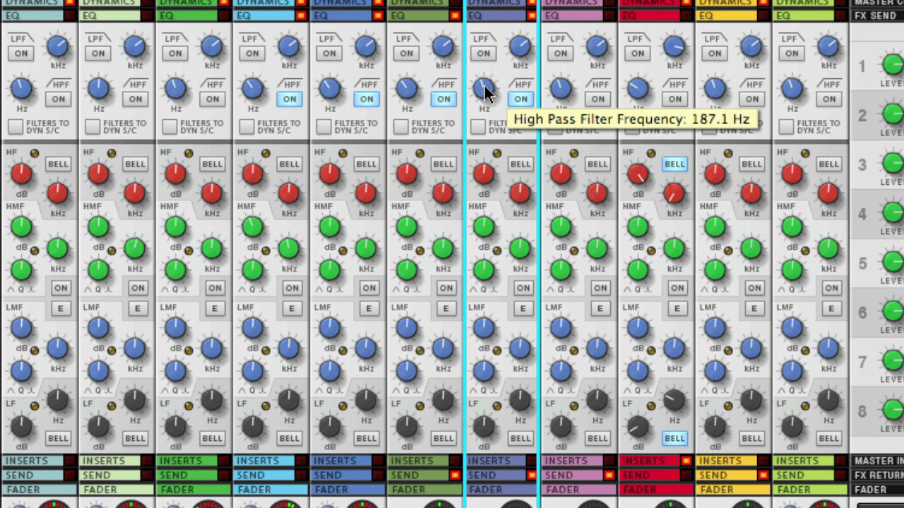
{"action": "left_click_drag", "start_coordinate": [485, 90], "coordinate": [485, 91]}
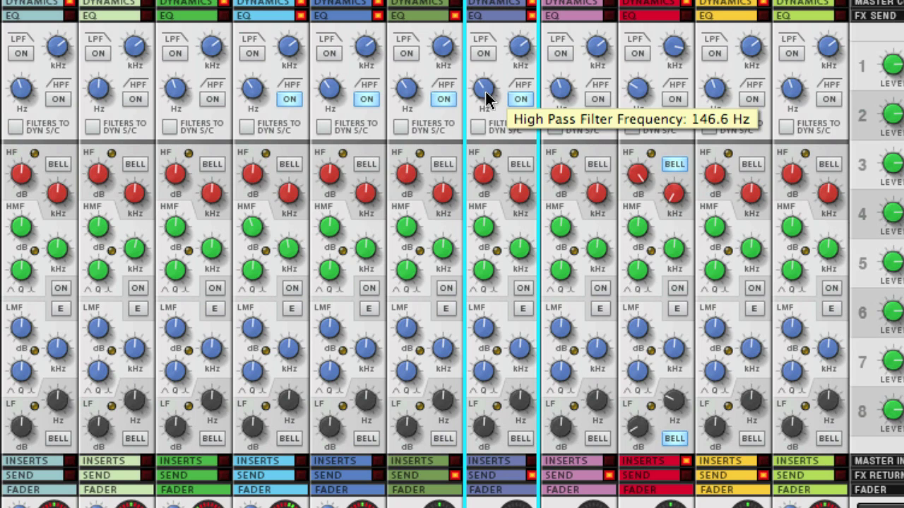
{"action": "left_click", "coordinate": [597, 101]}
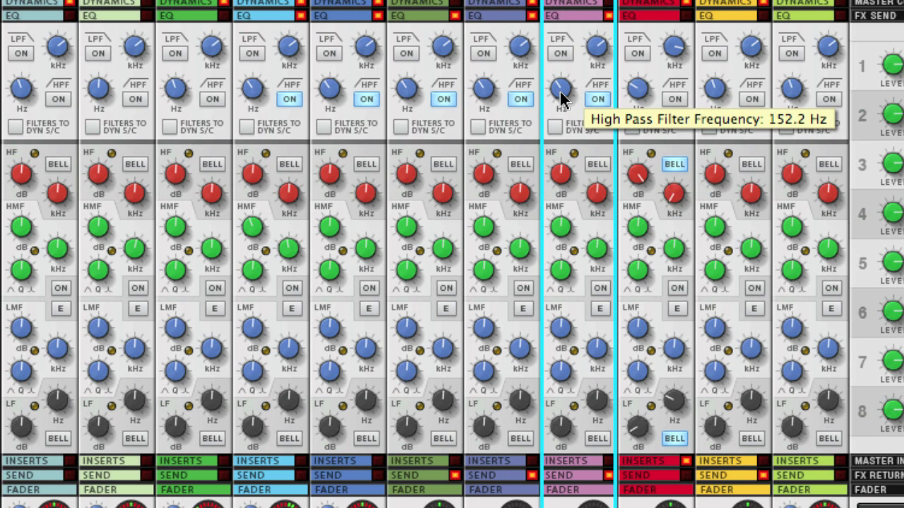
{"action": "left_click_drag", "start_coordinate": [560, 92], "coordinate": [560, 92]}
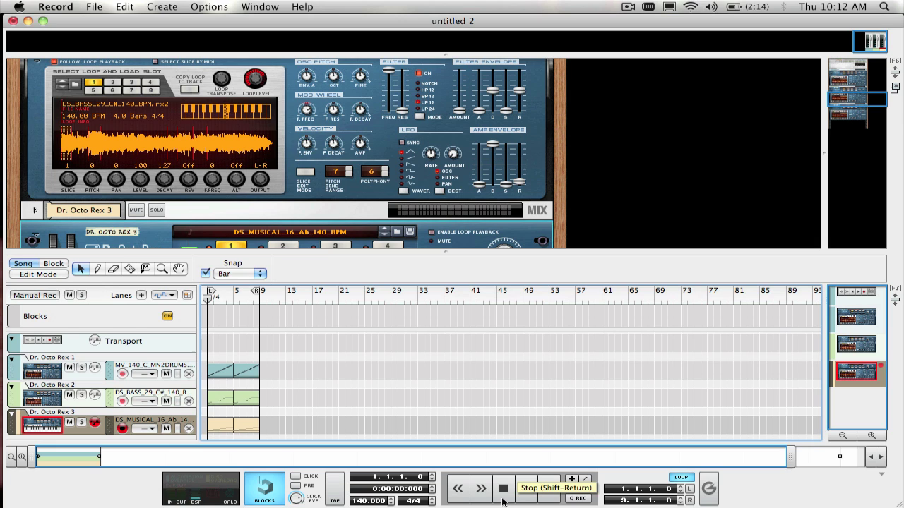
Step: Play untitled 2, solo then unsolo Dr. Octo Rex 3, and bring up the mixer
{"action": "key", "text": "space"}
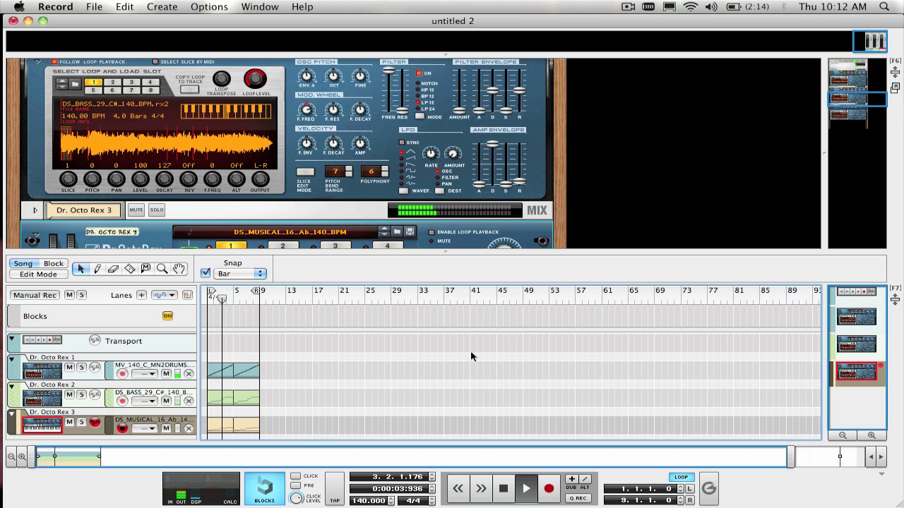
{"action": "left_click", "coordinate": [82, 422]}
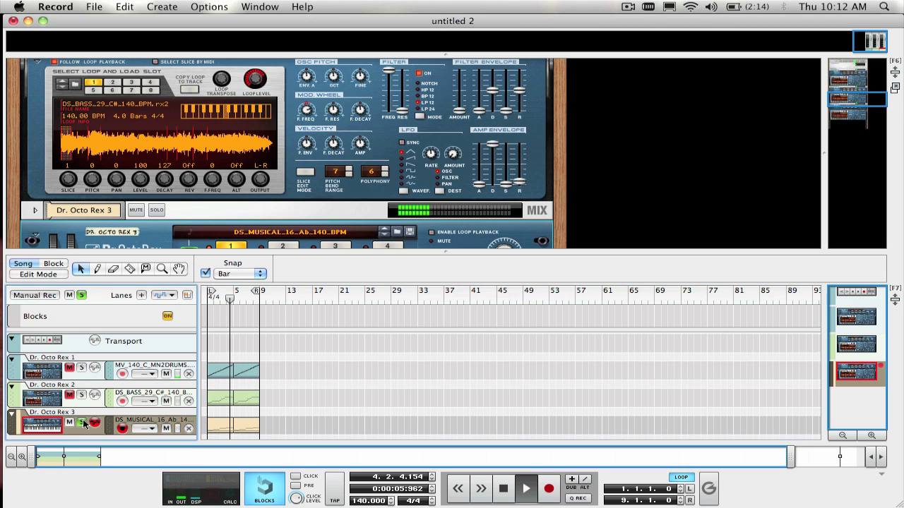
{"action": "left_click", "coordinate": [82, 423]}
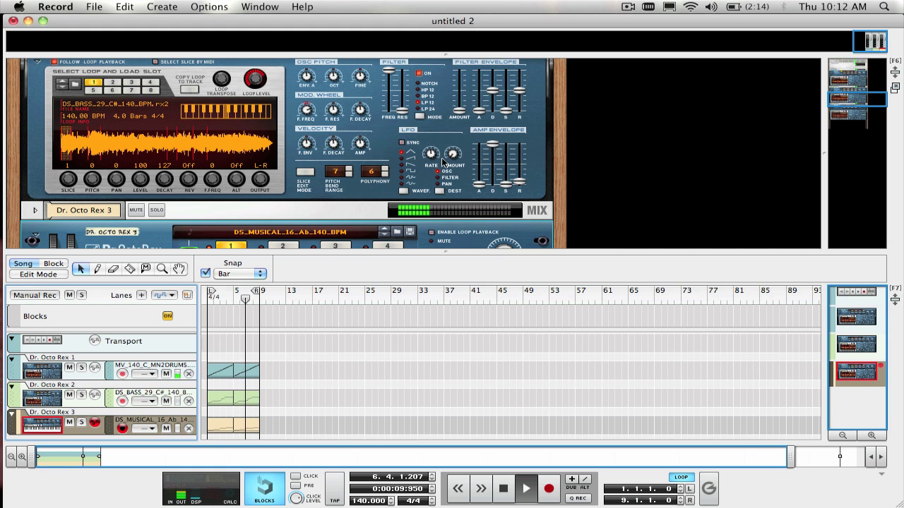
{"action": "key", "text": "F5"}
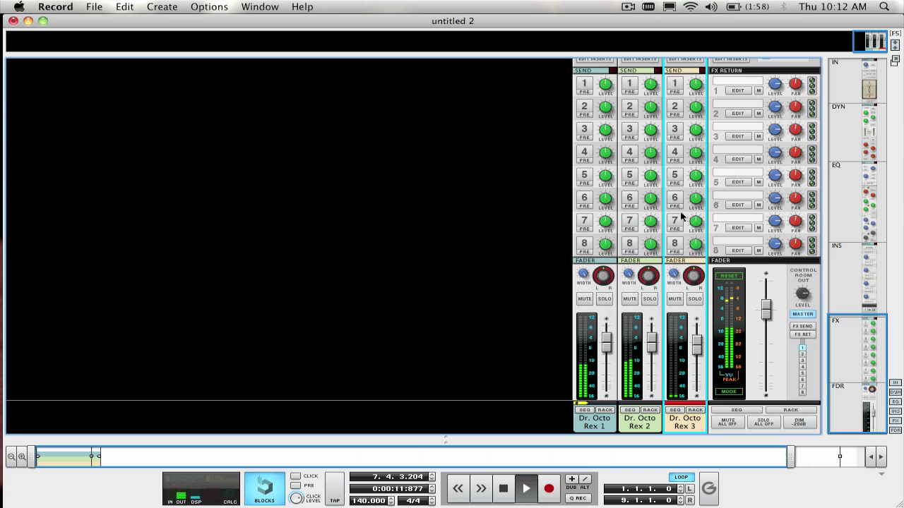
Step: Stop playback and hide the mixer's effect send and insert sections
{"action": "scroll", "coordinate": [681, 216], "scroll_direction": "up", "scroll_amount": 5}
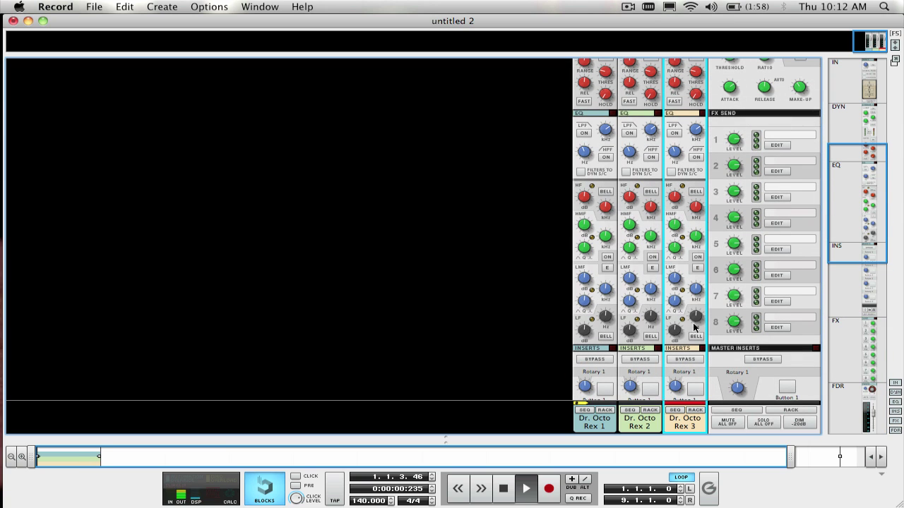
{"action": "key", "text": "space"}
{"action": "left_click", "coordinate": [895, 423]}
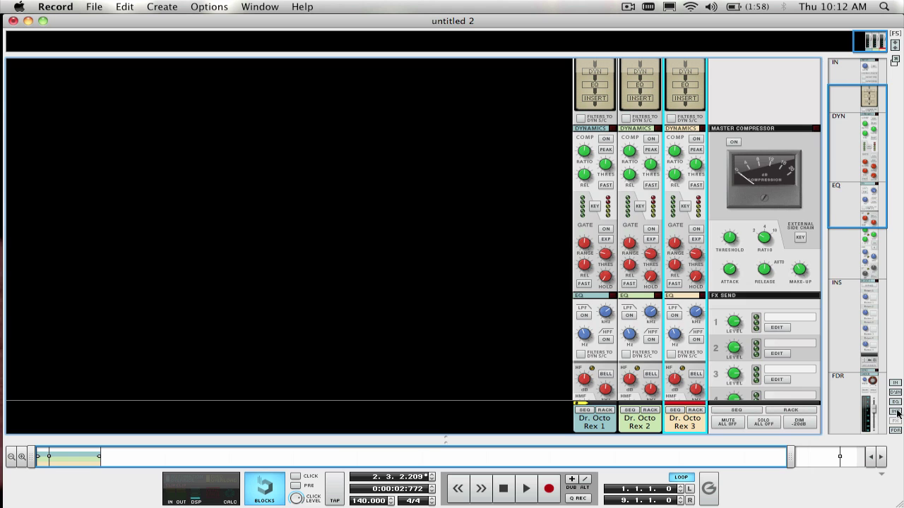
{"action": "left_click", "coordinate": [895, 412]}
{"action": "scroll", "coordinate": [689, 270], "scroll_direction": "down", "scroll_amount": 6}
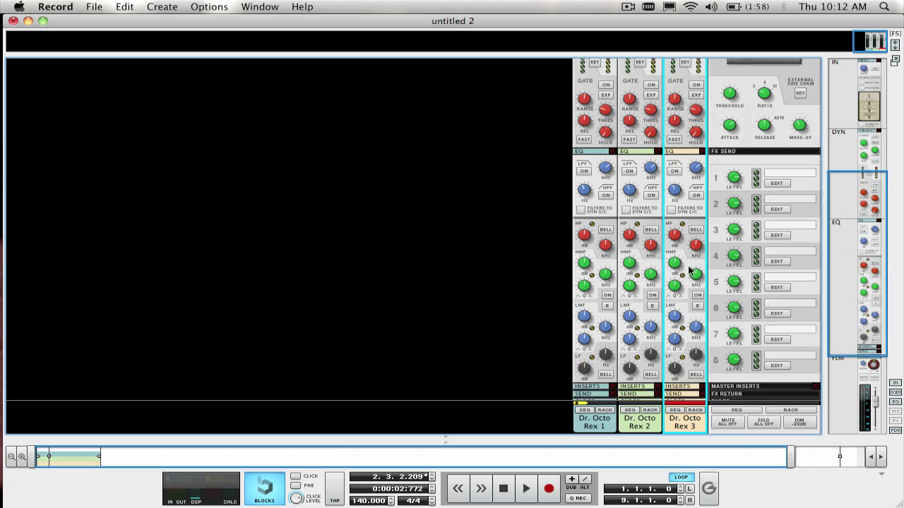
Step: Solo Dr. Octo Rex 3, enable its EQ, cut low gain to -5.08 dB, and enable HPF
{"action": "left_click", "coordinate": [696, 295]}
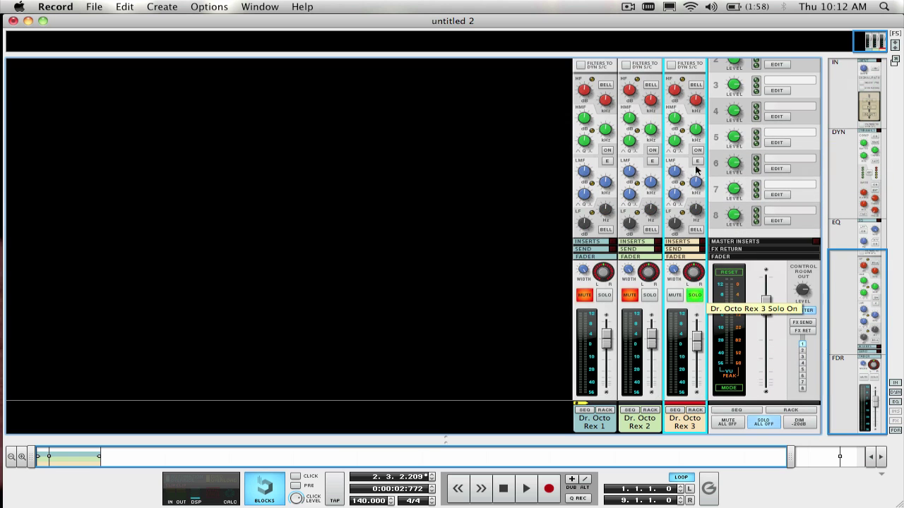
{"action": "scroll", "coordinate": [678, 282], "scroll_direction": "up", "scroll_amount": 3}
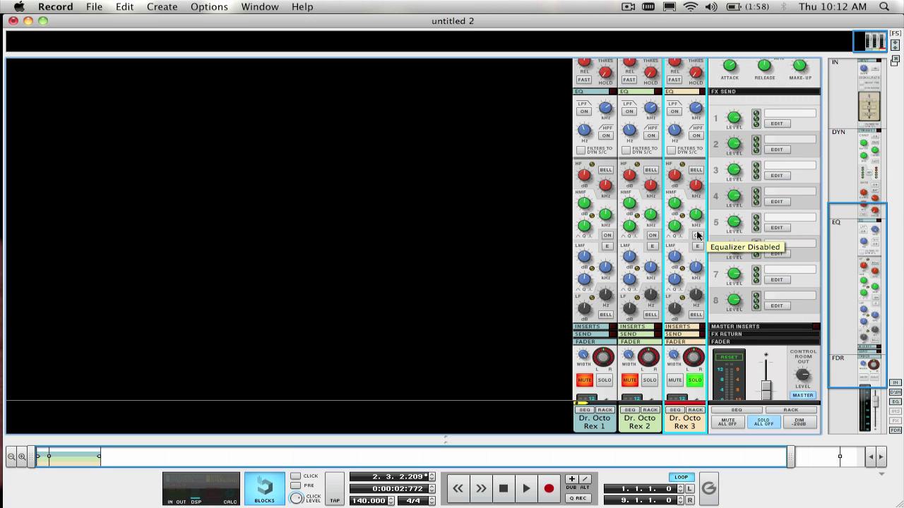
{"action": "left_click", "coordinate": [697, 235]}
{"action": "left_click_drag", "start_coordinate": [674, 306], "coordinate": [676, 316]}
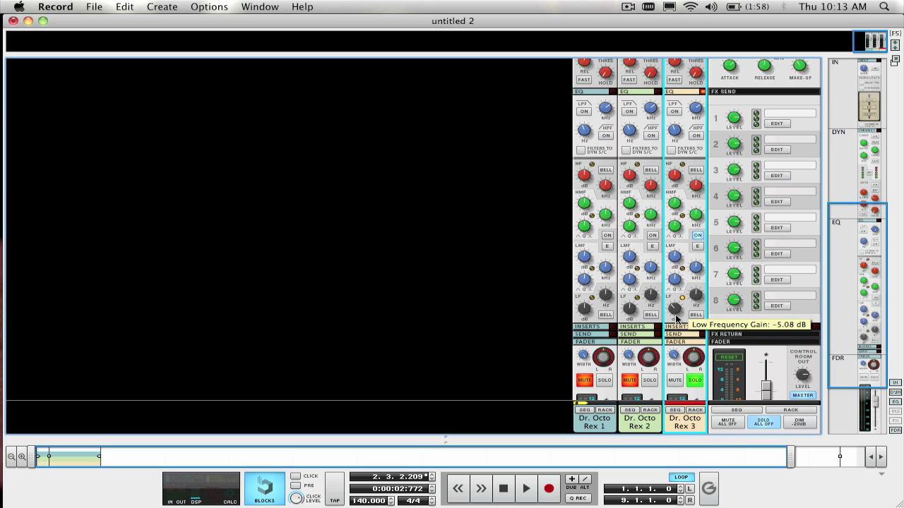
{"action": "left_click", "coordinate": [697, 137]}
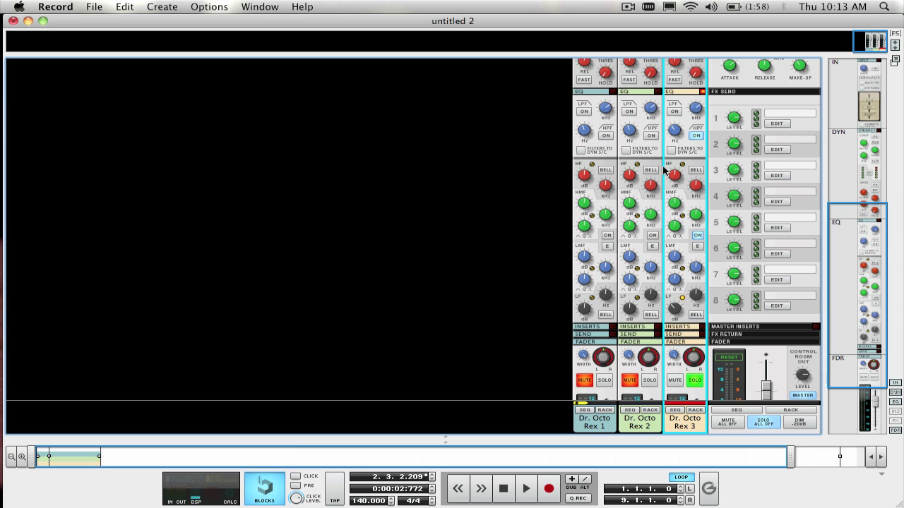
Step: Play and compare the soloed Rex 3 against the full mix, ending with it soloed and stopped
{"action": "key", "text": "space"}
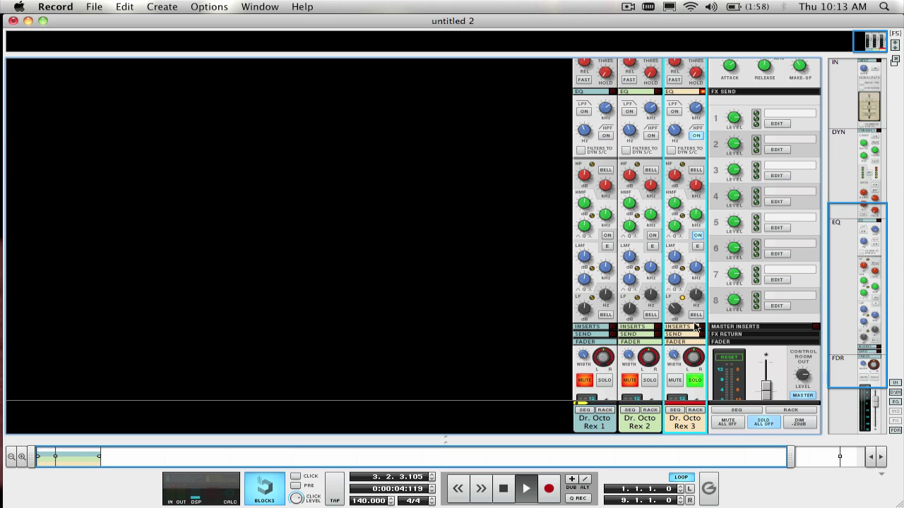
{"action": "left_click", "coordinate": [695, 382]}
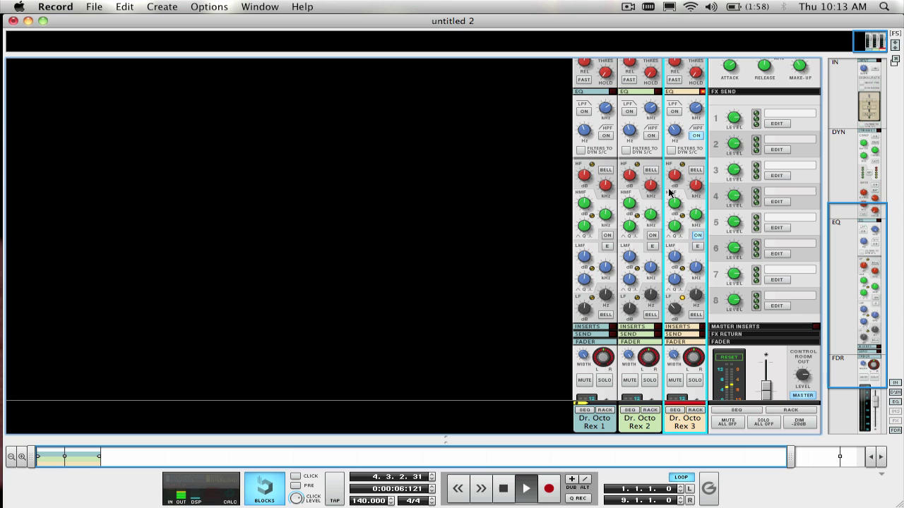
{"action": "mouse_move", "coordinate": [677, 130]}
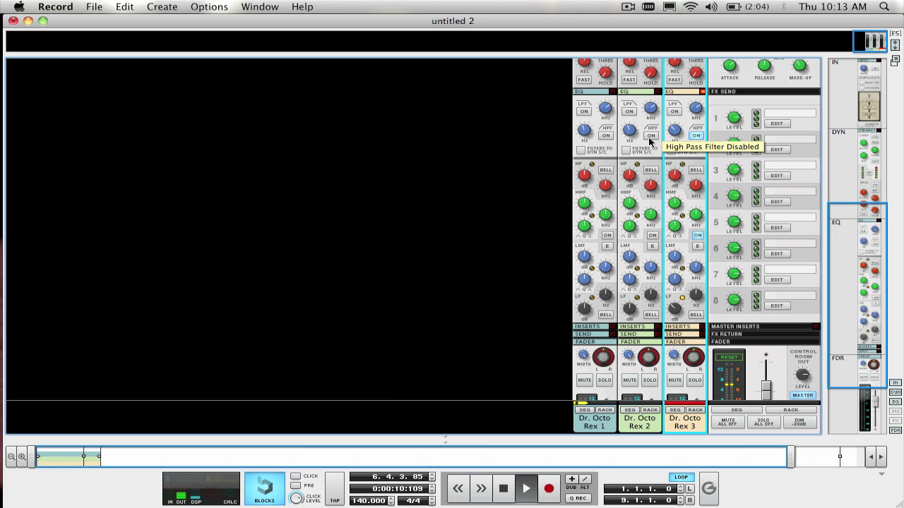
{"action": "left_click", "coordinate": [693, 381]}
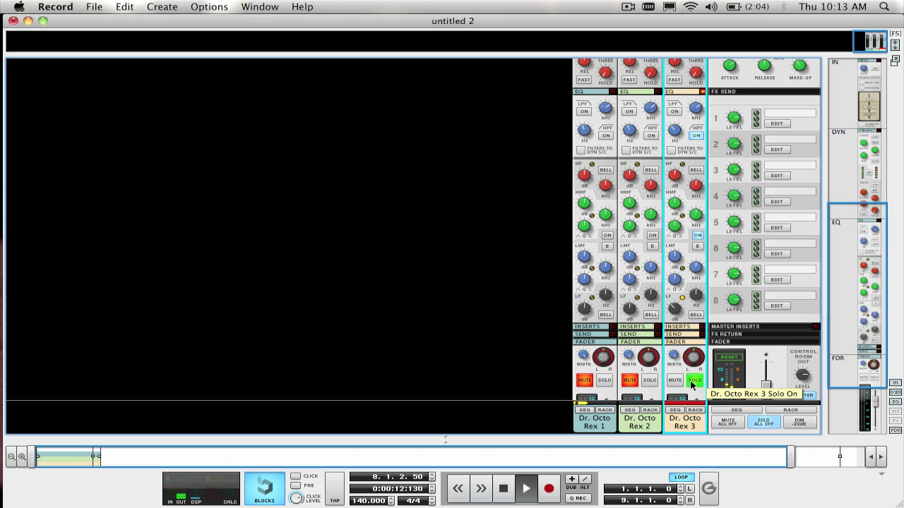
{"action": "key", "text": "space"}
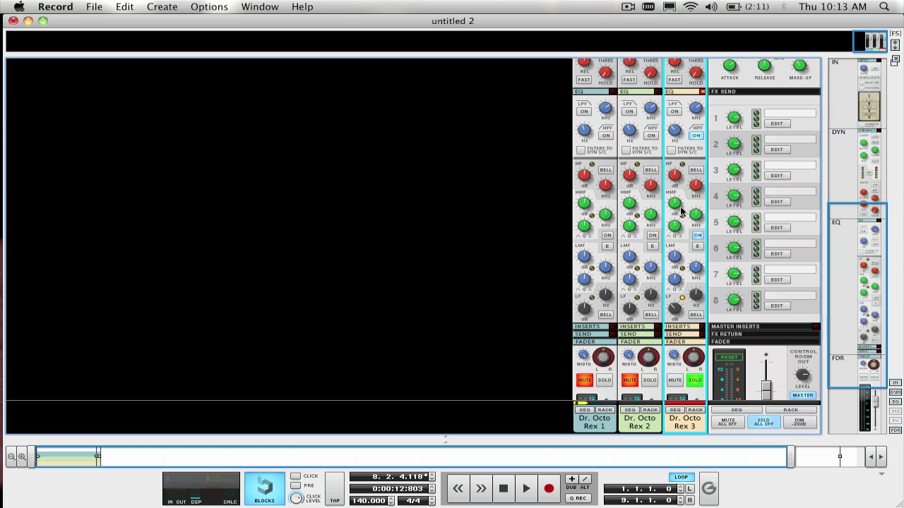
Step: Set Rex 3's EQ gains: high-mid -11.75 dB, low -9.21 dB, low-mid -5.36 dB, high -5.71 dB
{"action": "mouse_move", "coordinate": [673, 202]}
{"action": "left_mouse_down"}
{"action": "mouse_move", "coordinate": [679, 229]}
{"action": "mouse_move", "coordinate": [678, 205]}
{"action": "left_mouse_up"}
{"action": "left_click_drag", "start_coordinate": [675, 309], "coordinate": [676, 316]}
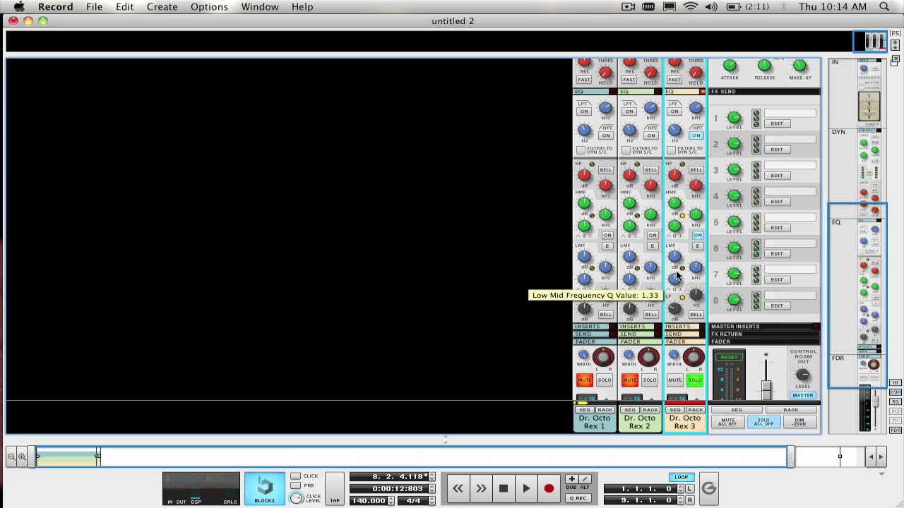
{"action": "left_click_drag", "start_coordinate": [677, 265], "coordinate": [679, 277]}
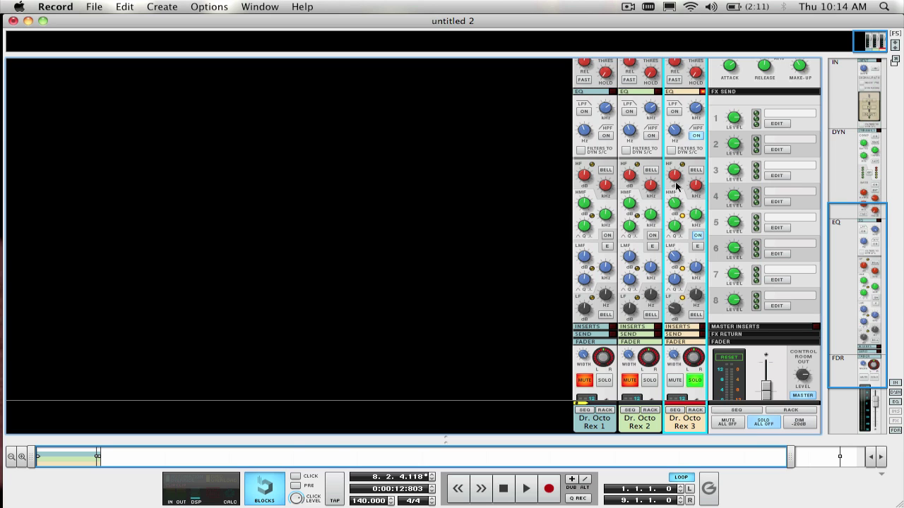
{"action": "left_click_drag", "start_coordinate": [676, 186], "coordinate": [694, 222]}
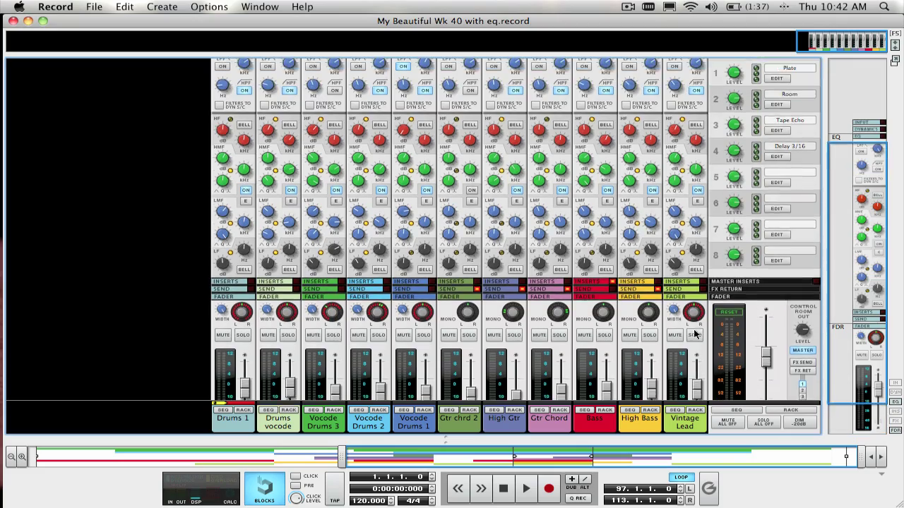
Step: Solo the Vintage Lead channel and sweep its high-mid EQ frequency to 2.44 kHz
{"action": "scroll", "coordinate": [694, 334], "scroll_direction": "up", "scroll_amount": 2}
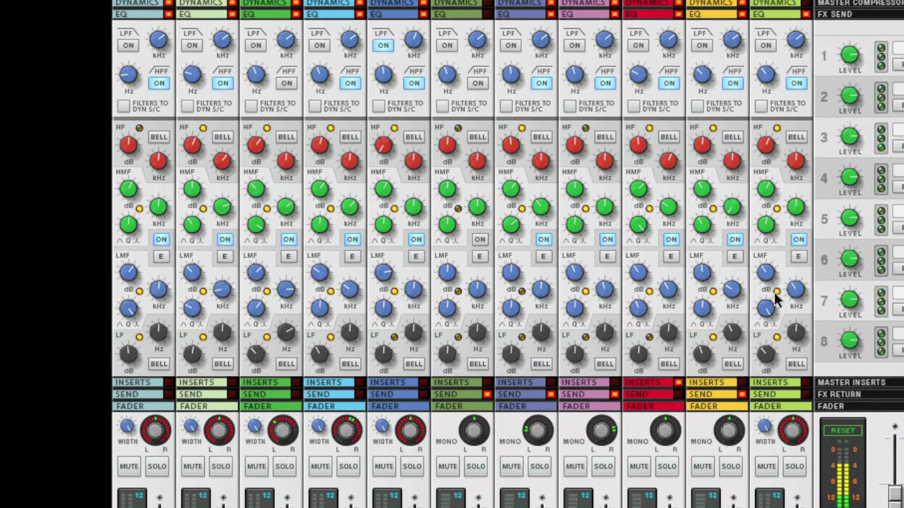
{"action": "scroll", "coordinate": [595, 259], "scroll_direction": "down", "scroll_amount": 5}
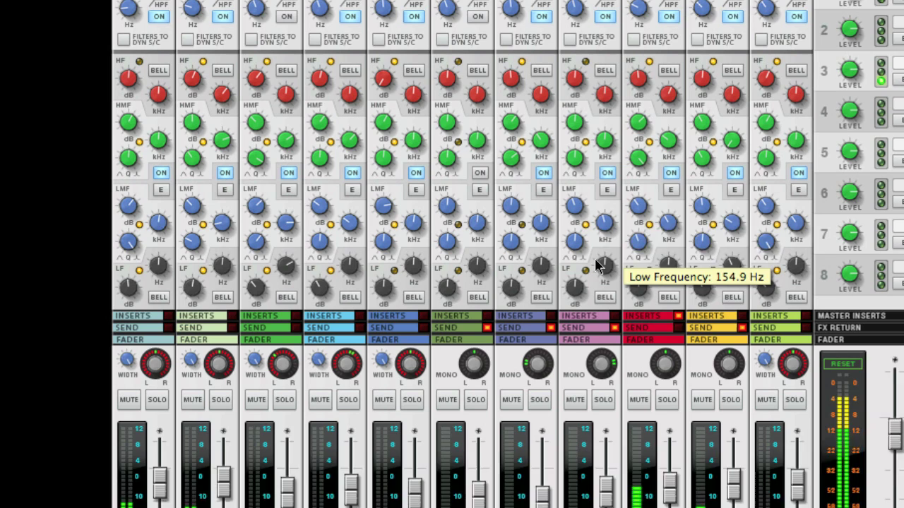
{"action": "scroll", "coordinate": [599, 258], "scroll_direction": "up", "scroll_amount": 5}
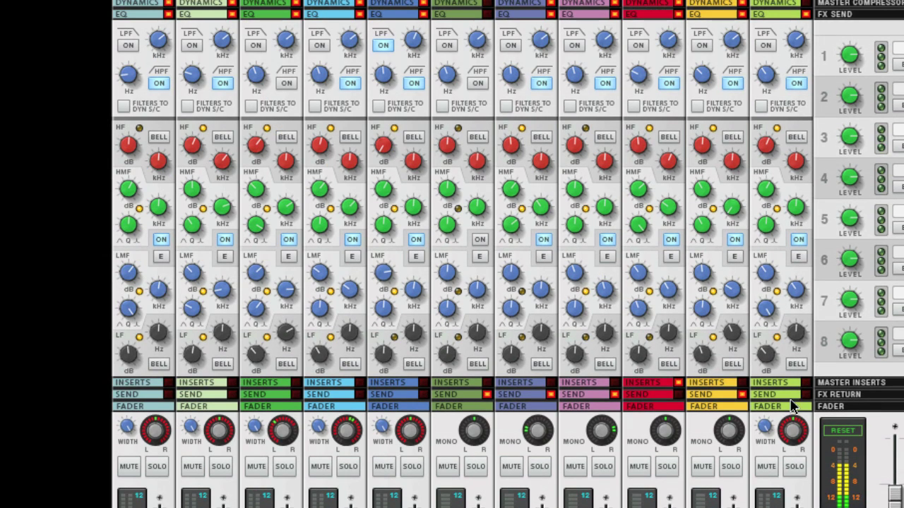
{"action": "left_click", "coordinate": [794, 467]}
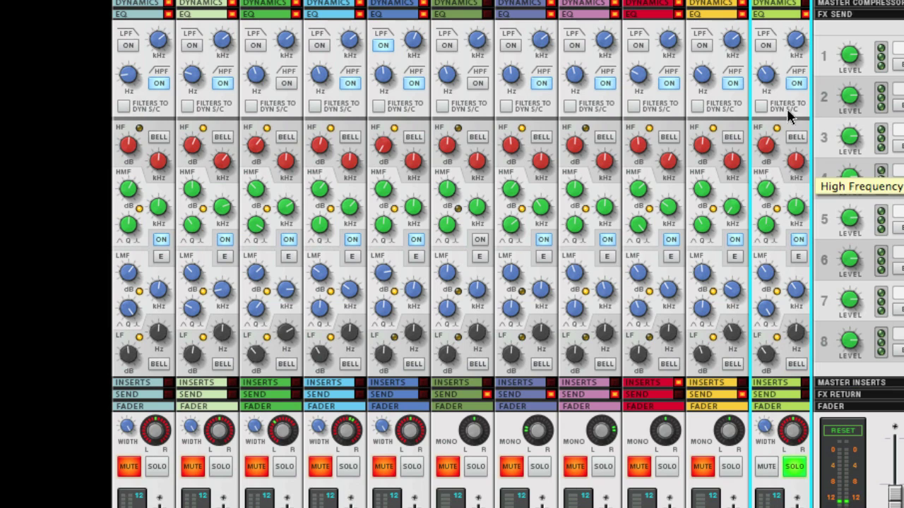
{"action": "scroll", "coordinate": [771, 80], "scroll_direction": "down", "scroll_amount": 3}
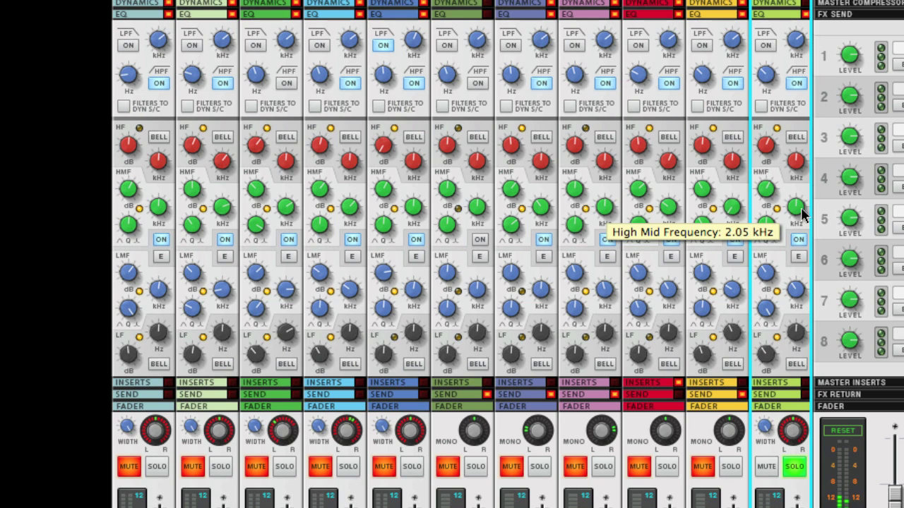
{"action": "mouse_move", "coordinate": [800, 215]}
{"action": "left_mouse_down"}
{"action": "mouse_move", "coordinate": [800, 250]}
{"action": "mouse_move", "coordinate": [801, 202]}
{"action": "left_mouse_up"}
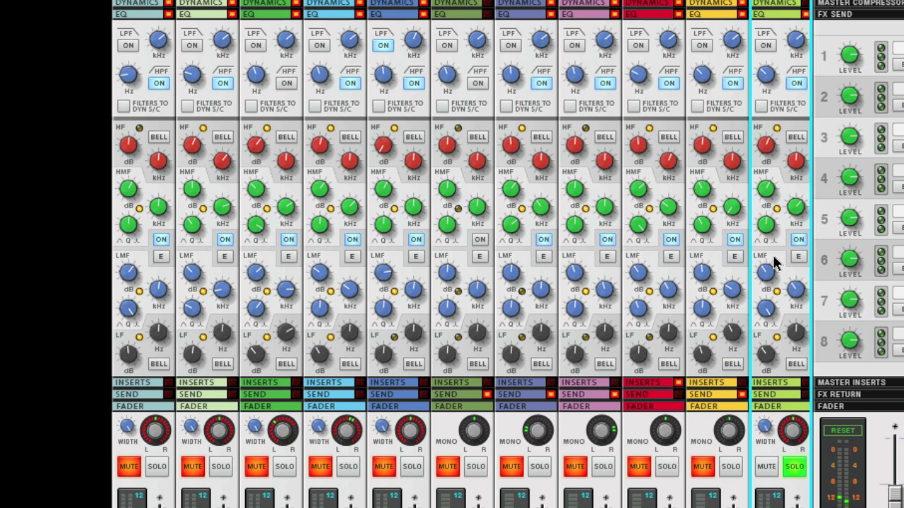
Step: Switch Vintage Lead's EQ off and back on to compare, then release its solo
{"action": "left_click", "coordinate": [798, 240]}
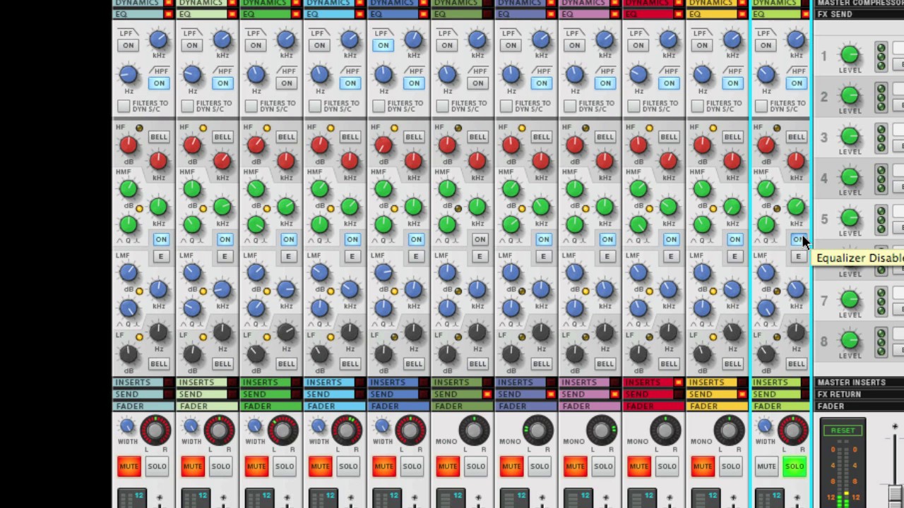
{"action": "left_click", "coordinate": [799, 240]}
{"action": "left_click", "coordinate": [794, 466]}
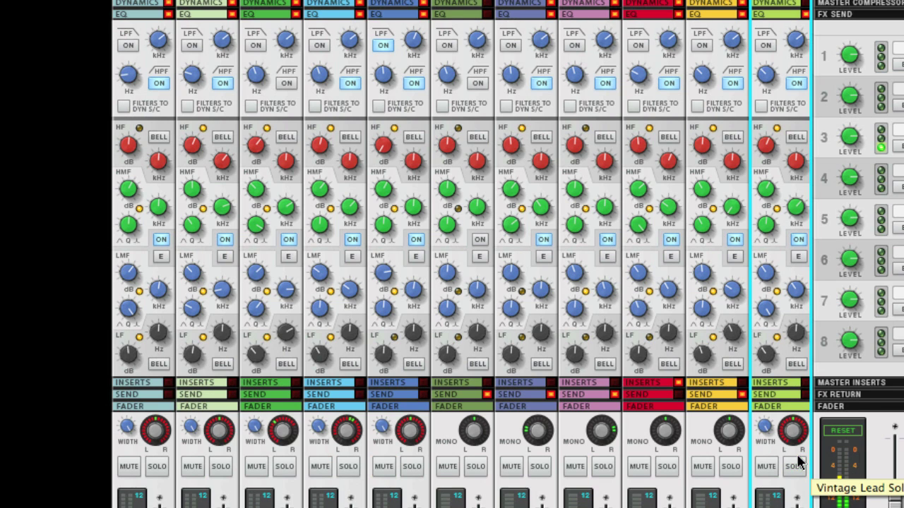
{"action": "scroll", "coordinate": [650, 403], "scroll_direction": "down", "scroll_amount": 4}
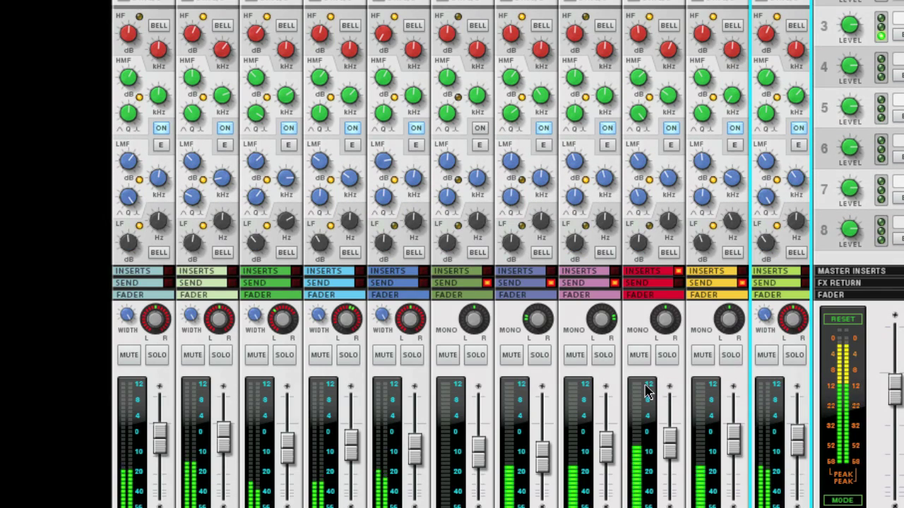
Step: Solo the Bass channel, toggle its EQ off and on to compare, then unsolo it
{"action": "left_click", "coordinate": [667, 355]}
{"action": "scroll", "coordinate": [669, 167], "scroll_direction": "up", "scroll_amount": 2}
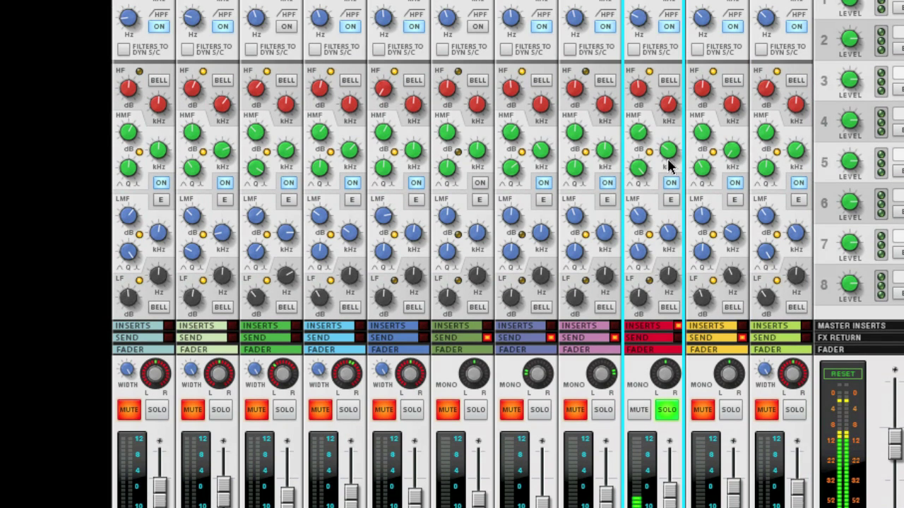
{"action": "left_click", "coordinate": [671, 182]}
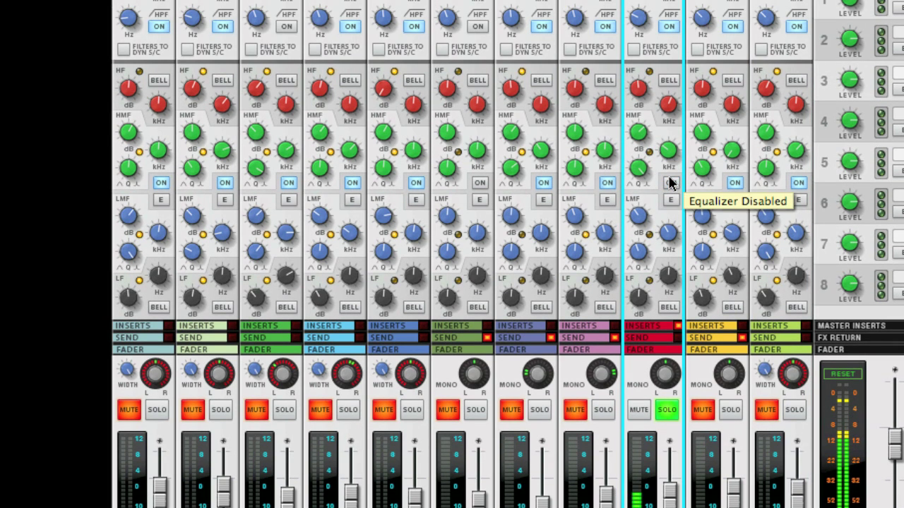
{"action": "left_click", "coordinate": [671, 183]}
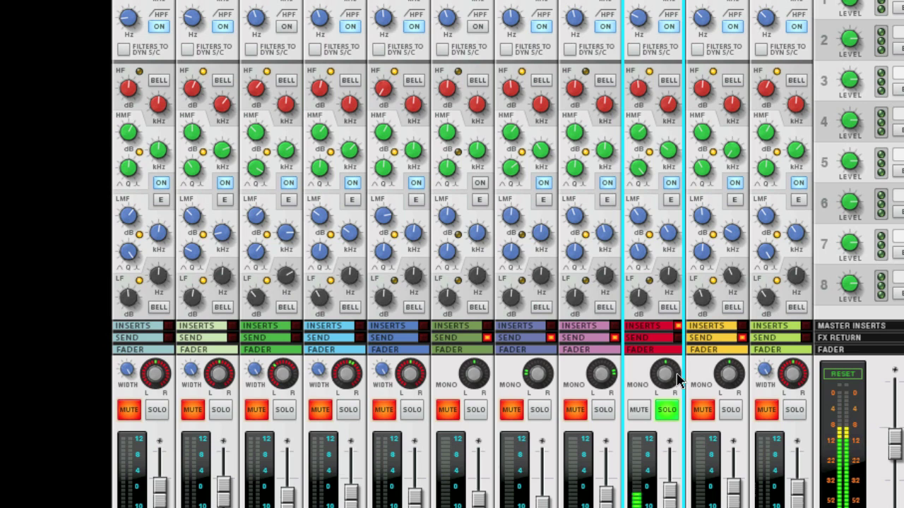
{"action": "left_click", "coordinate": [667, 411]}
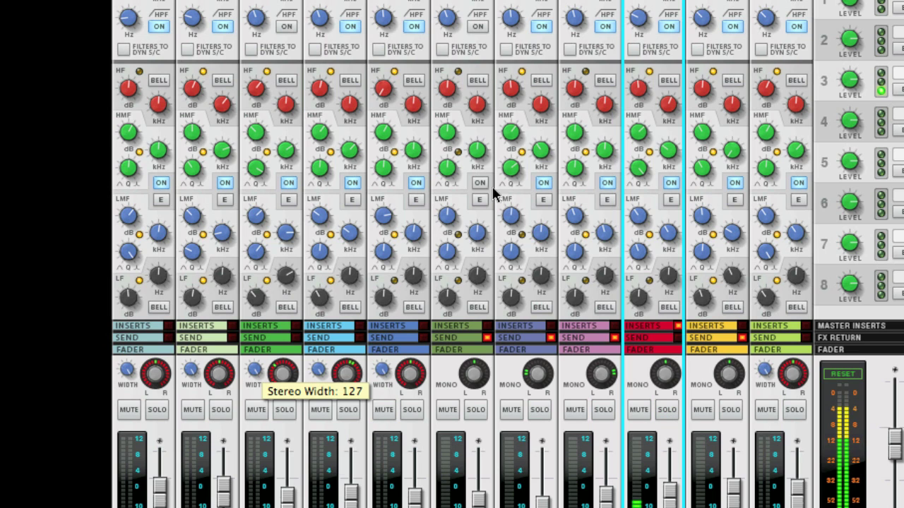
{"action": "scroll", "coordinate": [511, 182], "scroll_direction": "down", "scroll_amount": 2}
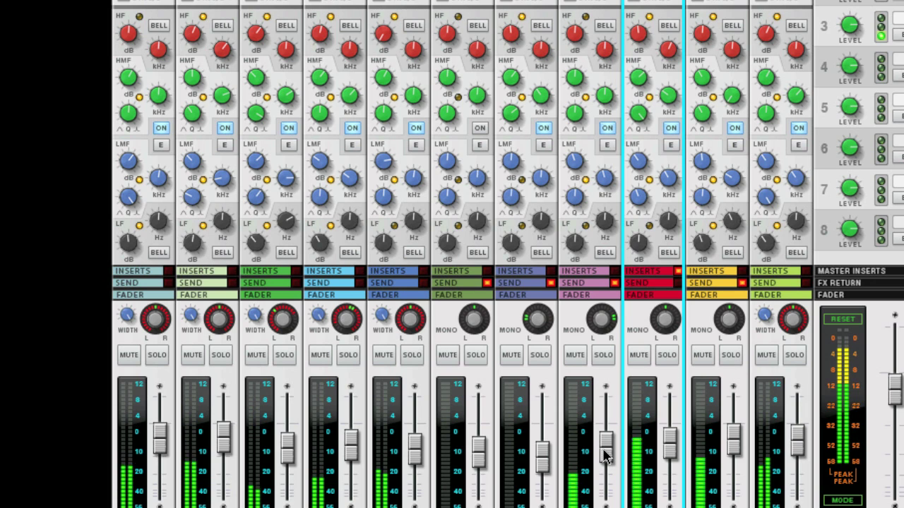
Step: Solo Gtr Chord and set its low band to ~318 Hz, high-pass 165.6 Hz, high-mid 1.98 kHz
{"action": "scroll", "coordinate": [608, 265], "scroll_direction": "up", "scroll_amount": 2}
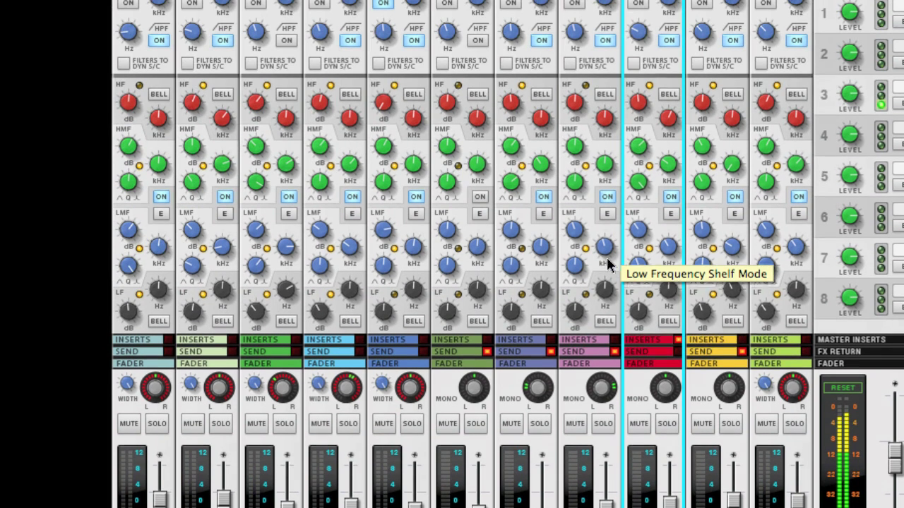
{"action": "left_click", "coordinate": [605, 424]}
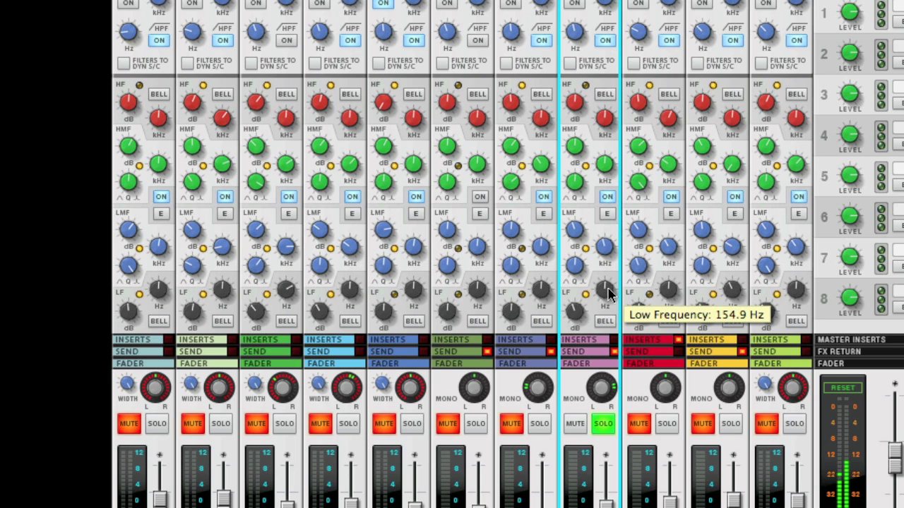
{"action": "left_click_drag", "start_coordinate": [609, 295], "coordinate": [612, 260]}
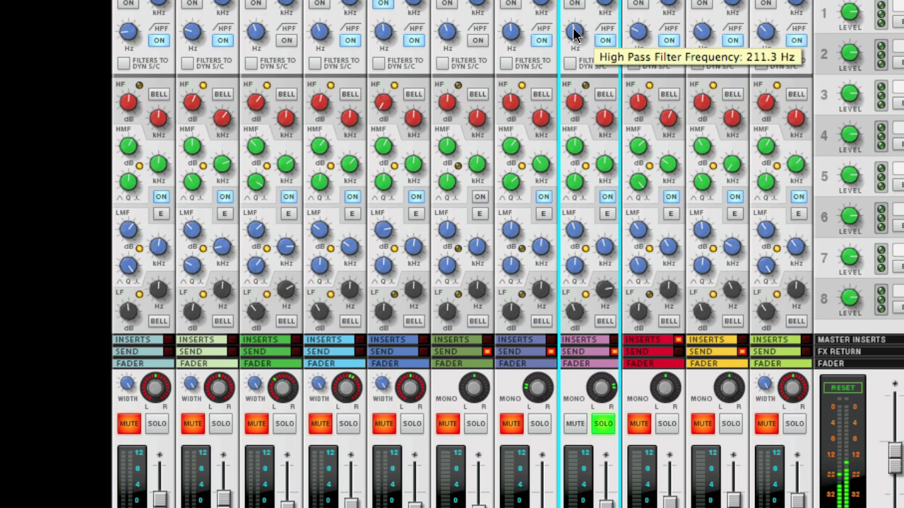
{"action": "left_click_drag", "start_coordinate": [575, 33], "coordinate": [576, 38]}
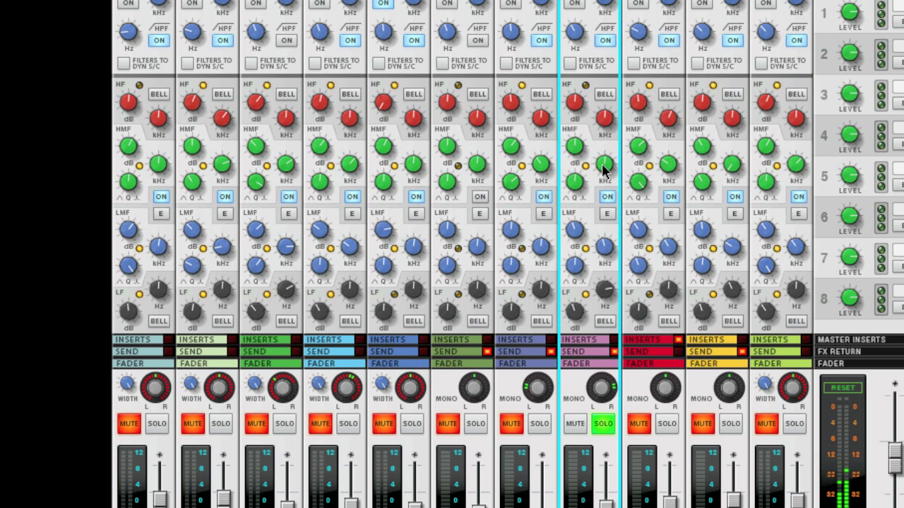
{"action": "left_click_drag", "start_coordinate": [601, 168], "coordinate": [576, 143]}
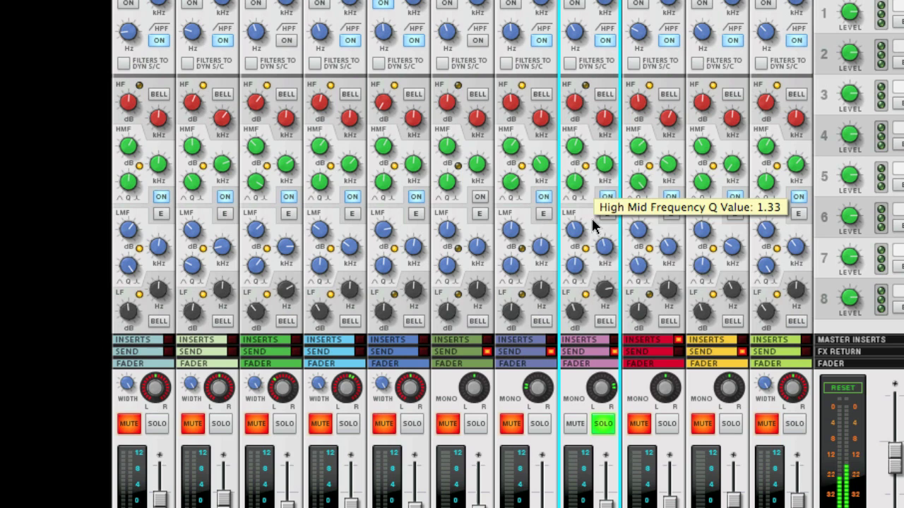
Step: Toggle Gtr Chord's EQ off and back on to compare, then release its solo
{"action": "left_click", "coordinate": [609, 197]}
{"action": "left_click", "coordinate": [609, 197]}
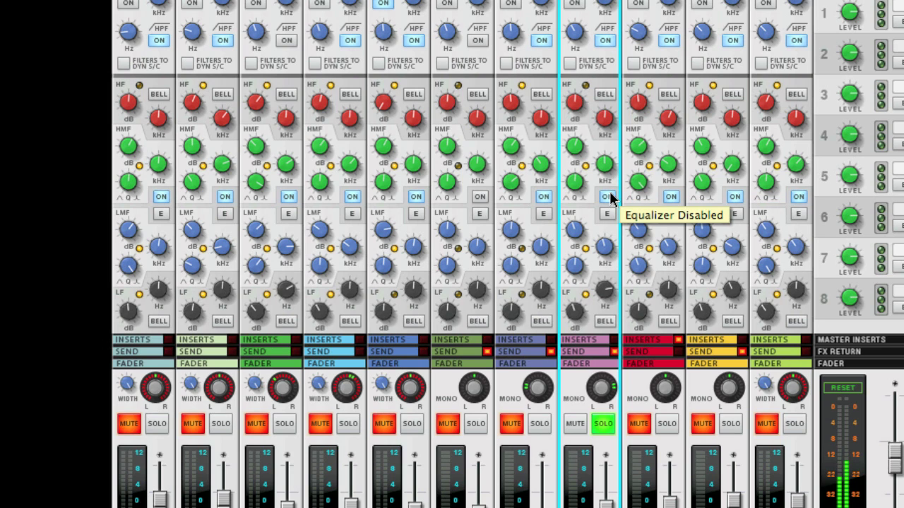
{"action": "left_click", "coordinate": [603, 424]}
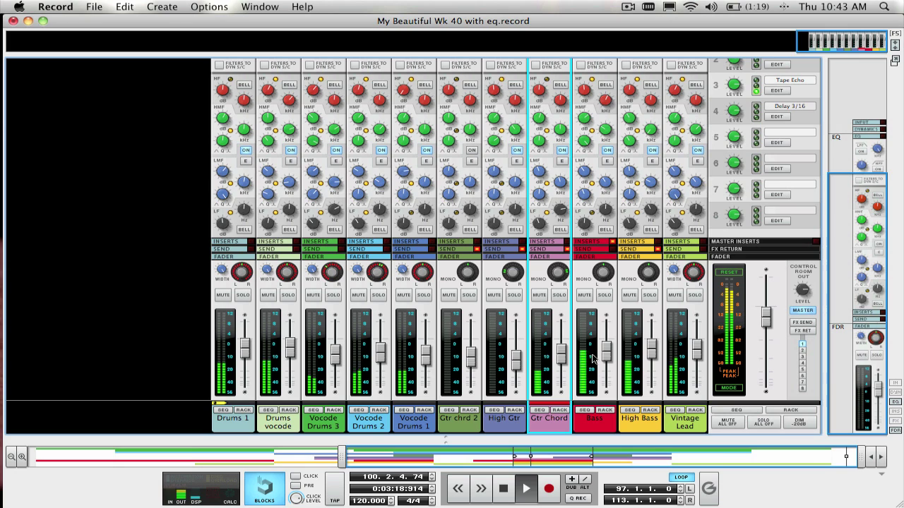
Step: Switch off the EQ on every channel, from Vintage Lead across to Drums 1
{"action": "left_click", "coordinate": [653, 357]}
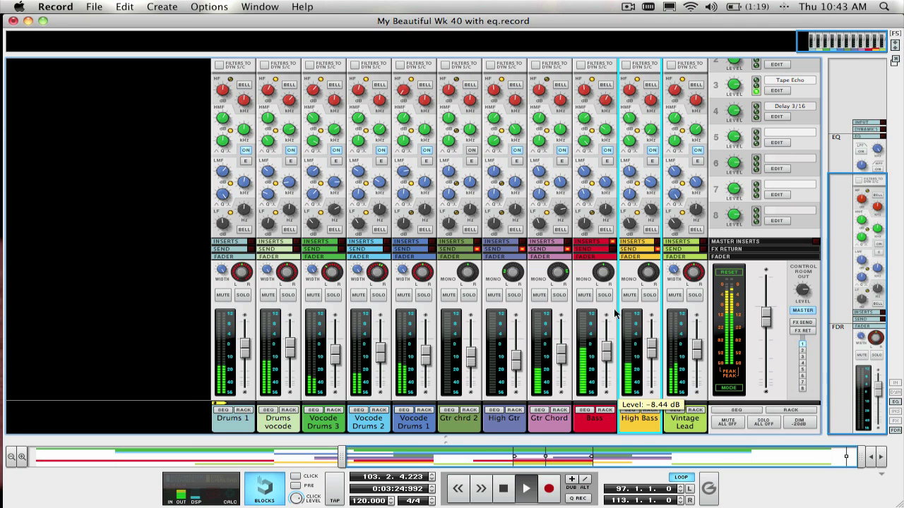
{"action": "left_click", "coordinate": [671, 150]}
{"action": "left_click", "coordinate": [639, 149]}
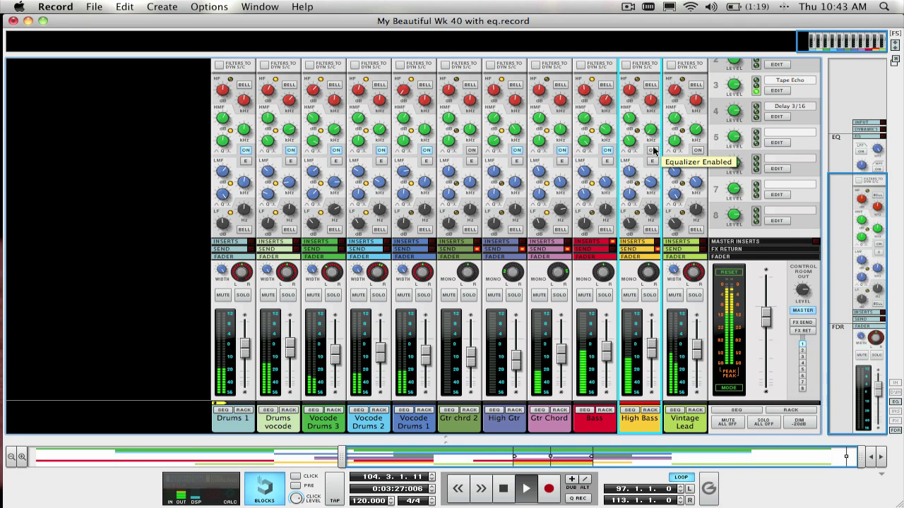
{"action": "left_click", "coordinate": [600, 150]}
{"action": "left_click", "coordinate": [562, 152]}
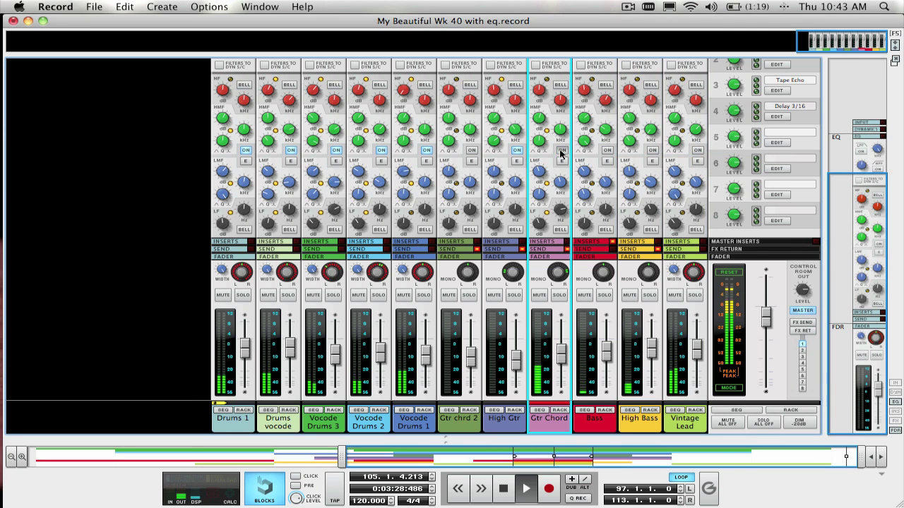
{"action": "left_click", "coordinate": [517, 150]}
{"action": "left_click", "coordinate": [427, 150]}
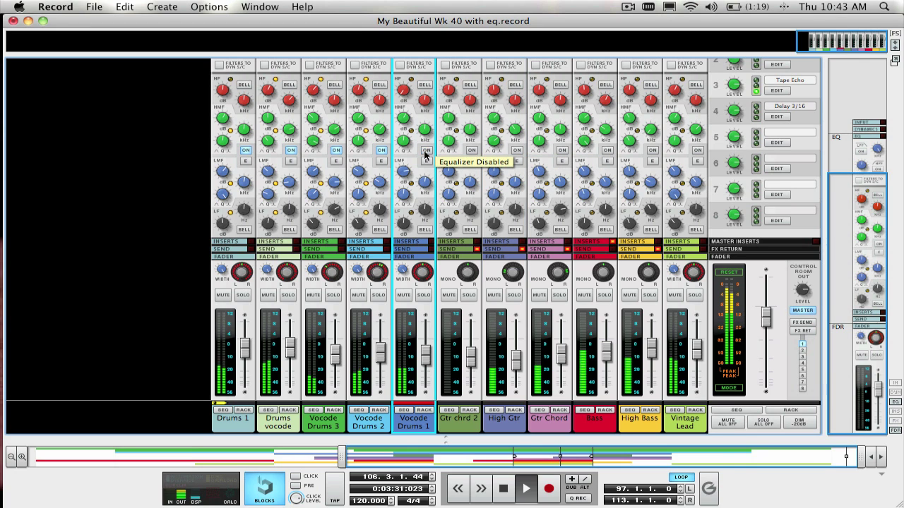
{"action": "left_click", "coordinate": [382, 150]}
{"action": "left_click", "coordinate": [334, 150]}
{"action": "left_click", "coordinate": [291, 150]}
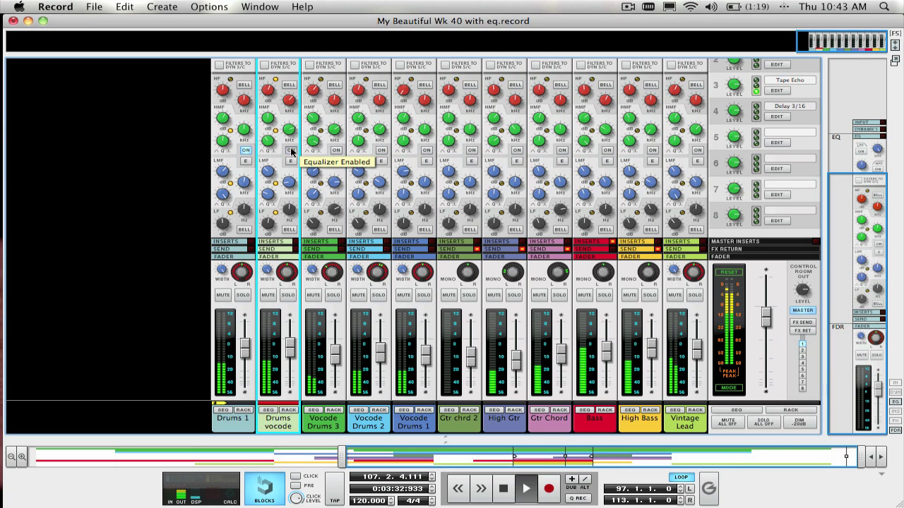
{"action": "left_click", "coordinate": [245, 151]}
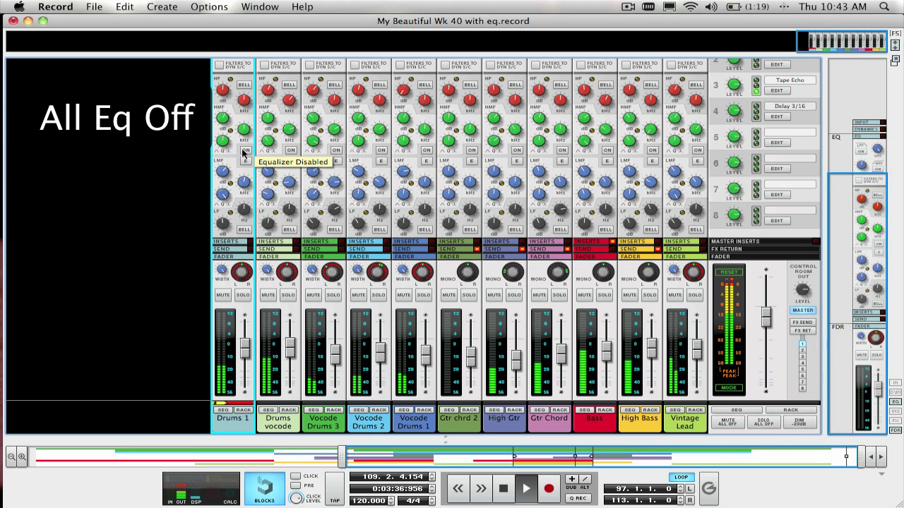
Step: Re-enable every channel's EQ, from Drums 1 back across to Vintage Lead
{"action": "left_click", "coordinate": [245, 149]}
{"action": "left_click", "coordinate": [290, 150]}
{"action": "left_click", "coordinate": [335, 150]}
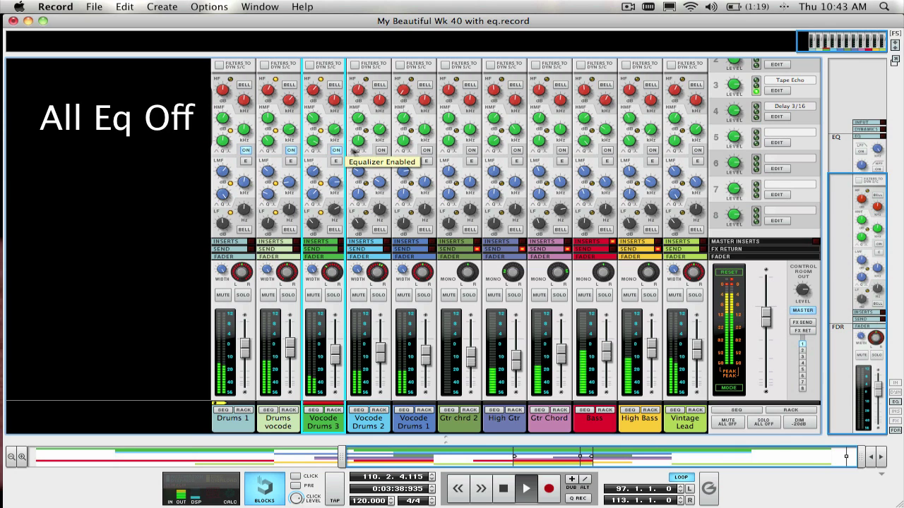
{"action": "left_click", "coordinate": [381, 149]}
{"action": "left_click", "coordinate": [426, 149]}
{"action": "left_click", "coordinate": [471, 150]}
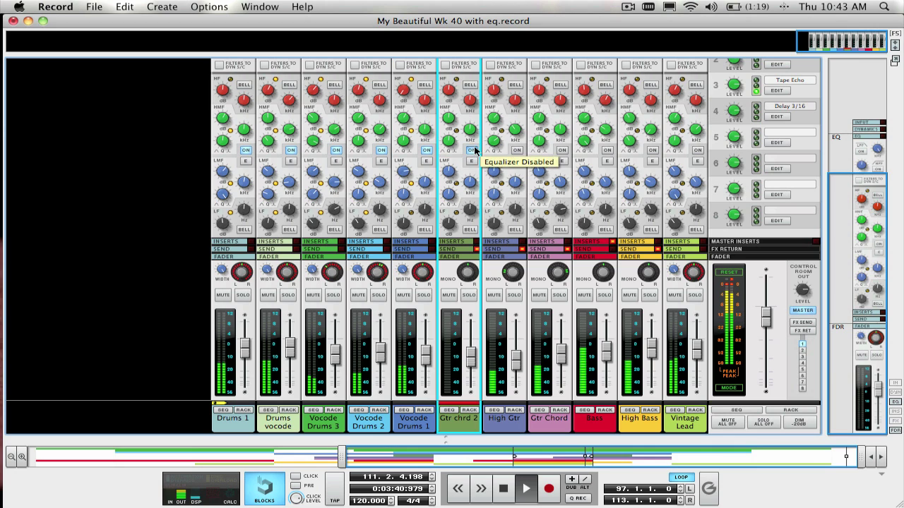
{"action": "left_click", "coordinate": [516, 150]}
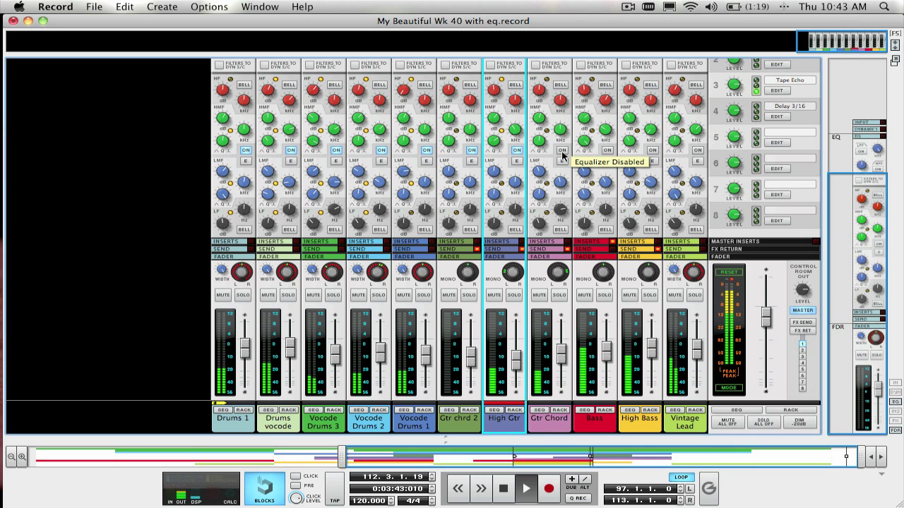
{"action": "left_click", "coordinate": [562, 150]}
{"action": "left_click", "coordinate": [607, 149]}
{"action": "left_click", "coordinate": [652, 150]}
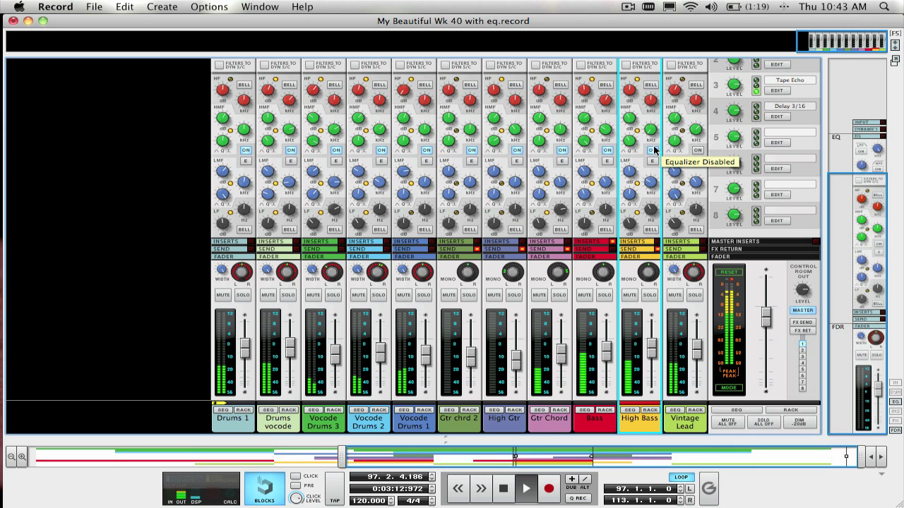
{"action": "left_click", "coordinate": [697, 151]}
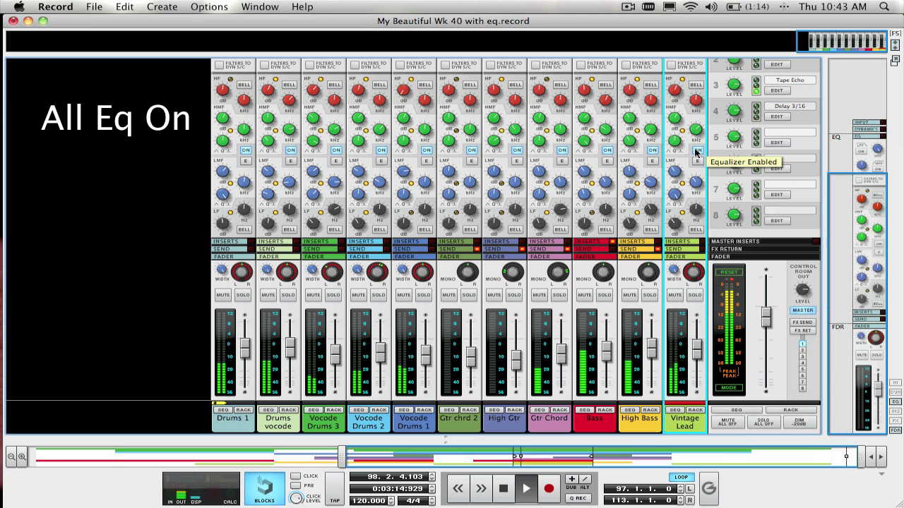